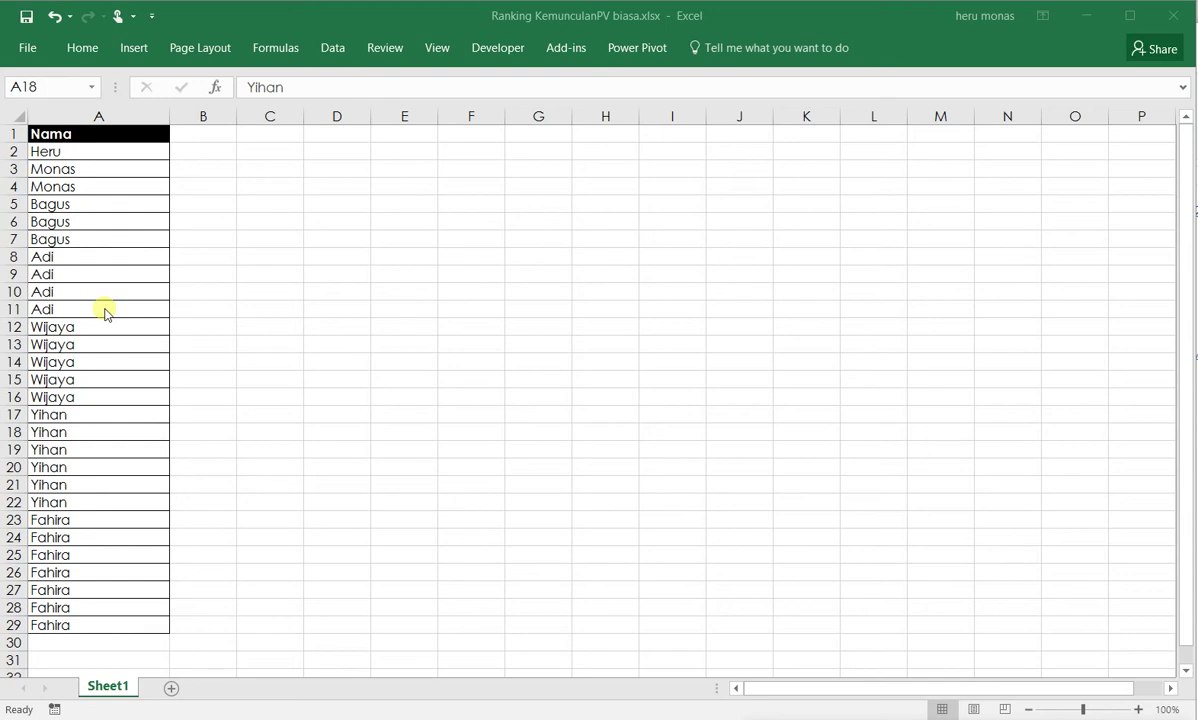
- Look over the Nama entries in column A, including the repeated Monas, and select a name cell
{"action": "left_click", "coordinate": [142, 188]}
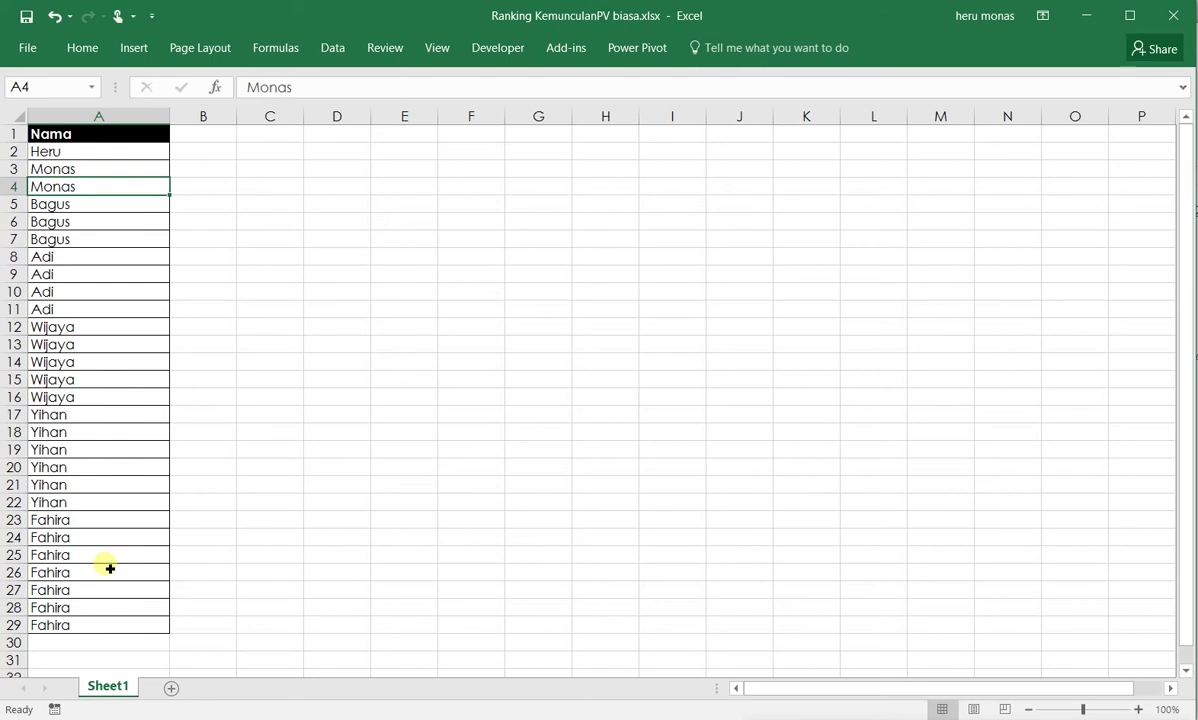
{"action": "left_click", "coordinate": [110, 589]}
{"action": "left_click", "coordinate": [112, 432]}
{"action": "left_click", "coordinate": [115, 361]}
{"action": "left_click", "coordinate": [107, 291]}
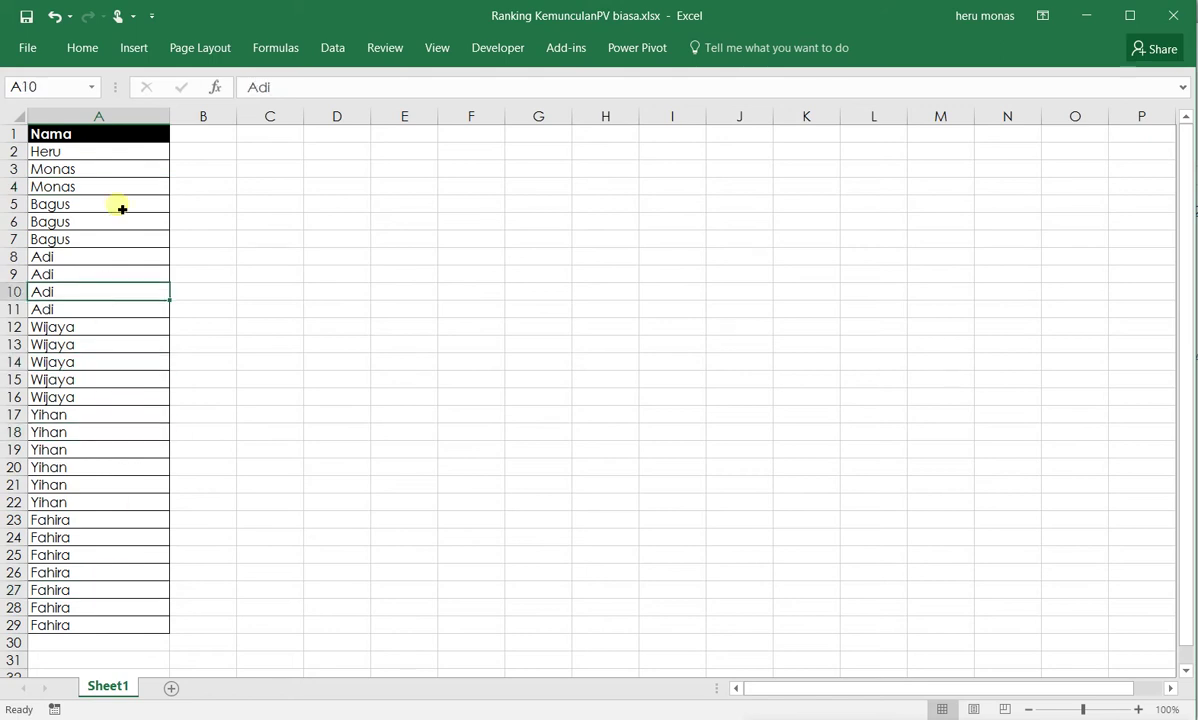
{"action": "left_click", "coordinate": [130, 171]}
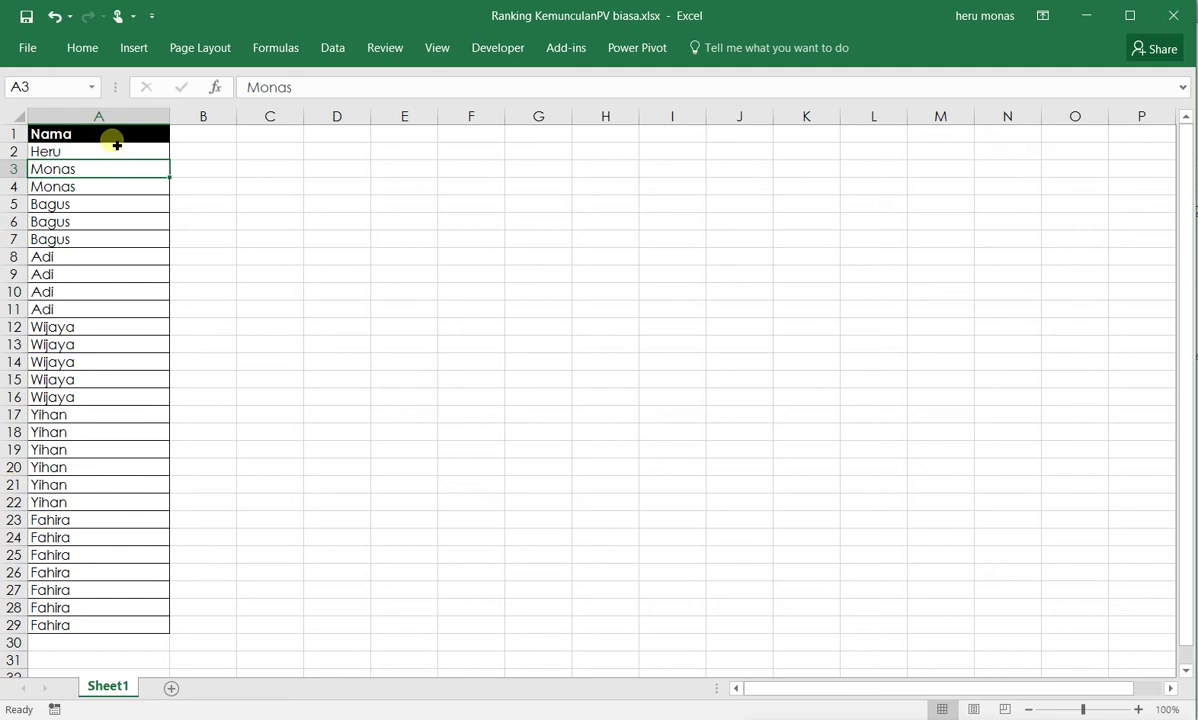
- Format the whole list =$A$1:$A$29 as a styled table with headers
{"action": "key", "text": "ctrl+a"}
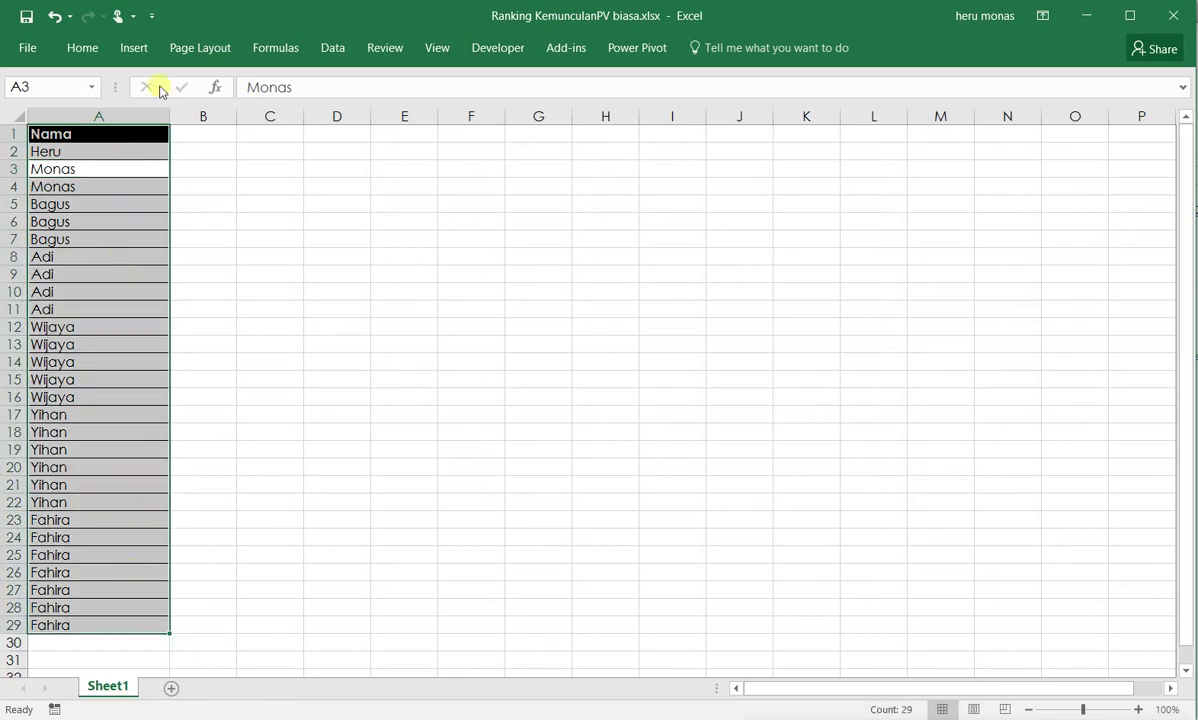
{"action": "left_click", "coordinate": [62, 53]}
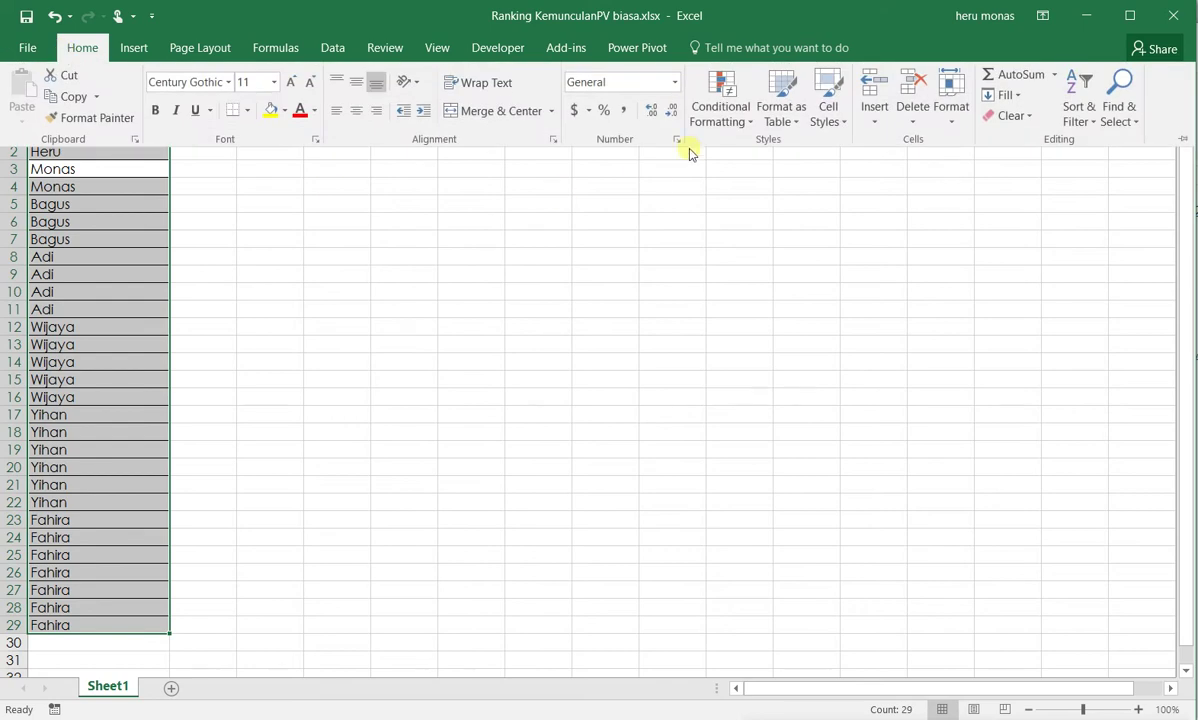
{"action": "left_click", "coordinate": [790, 117]}
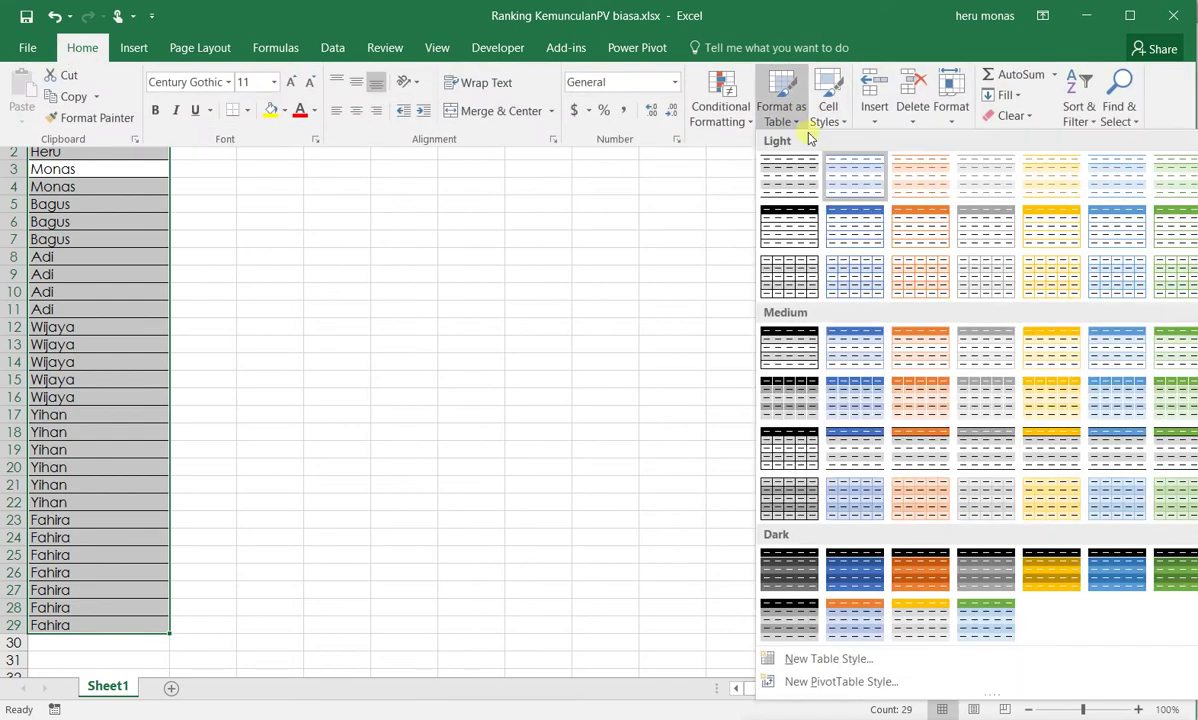
{"action": "left_click", "coordinate": [845, 233]}
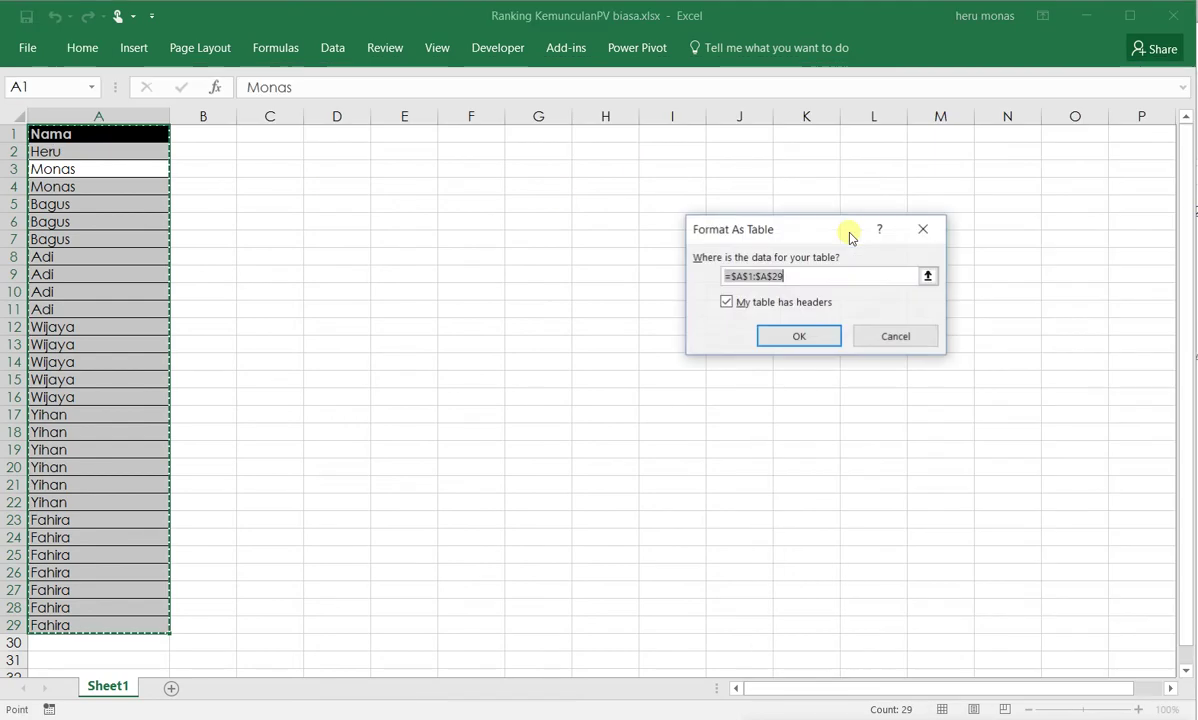
{"action": "left_click_drag", "start_coordinate": [765, 229], "coordinate": [401, 211]}
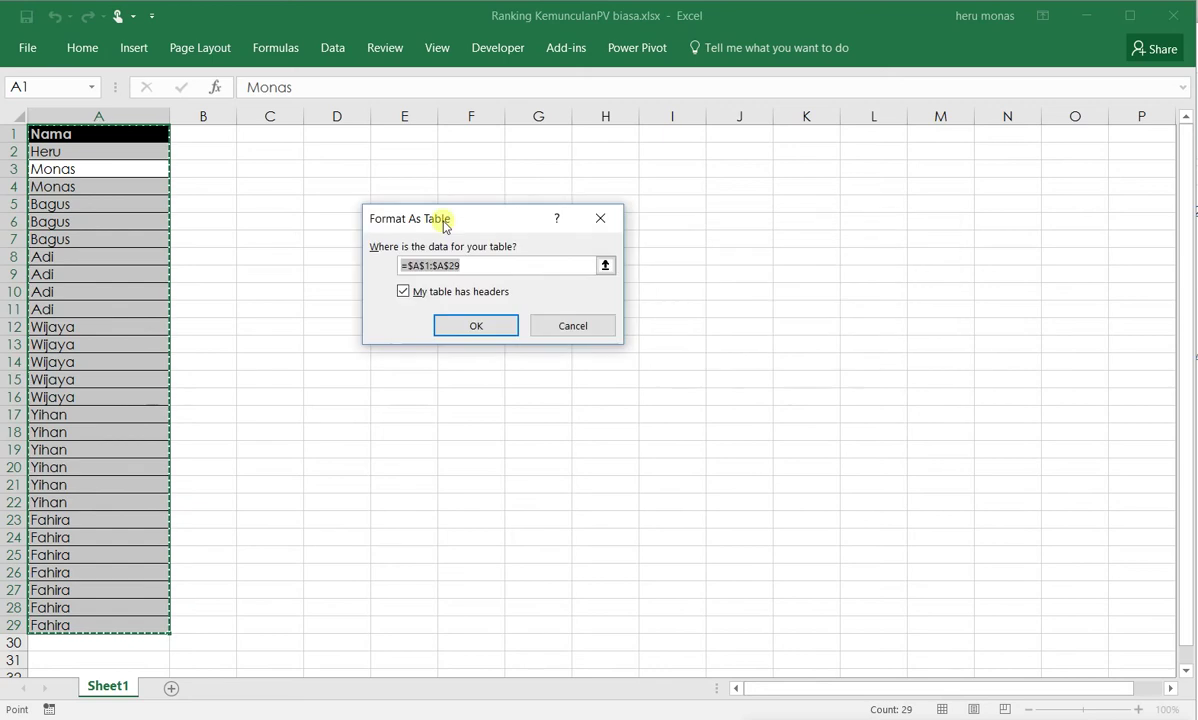
{"action": "left_click", "coordinate": [437, 321]}
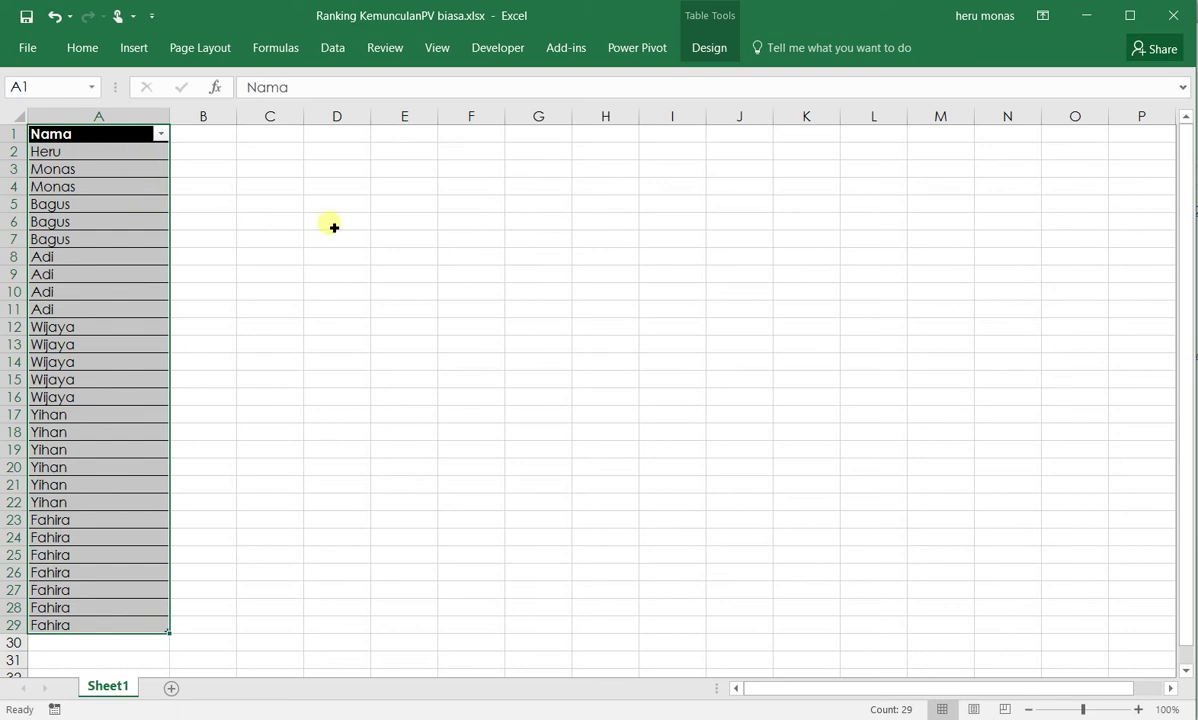
- Apply the blue table style to the Nama table, clearing its old cell formatting
{"action": "left_click", "coordinate": [707, 50]}
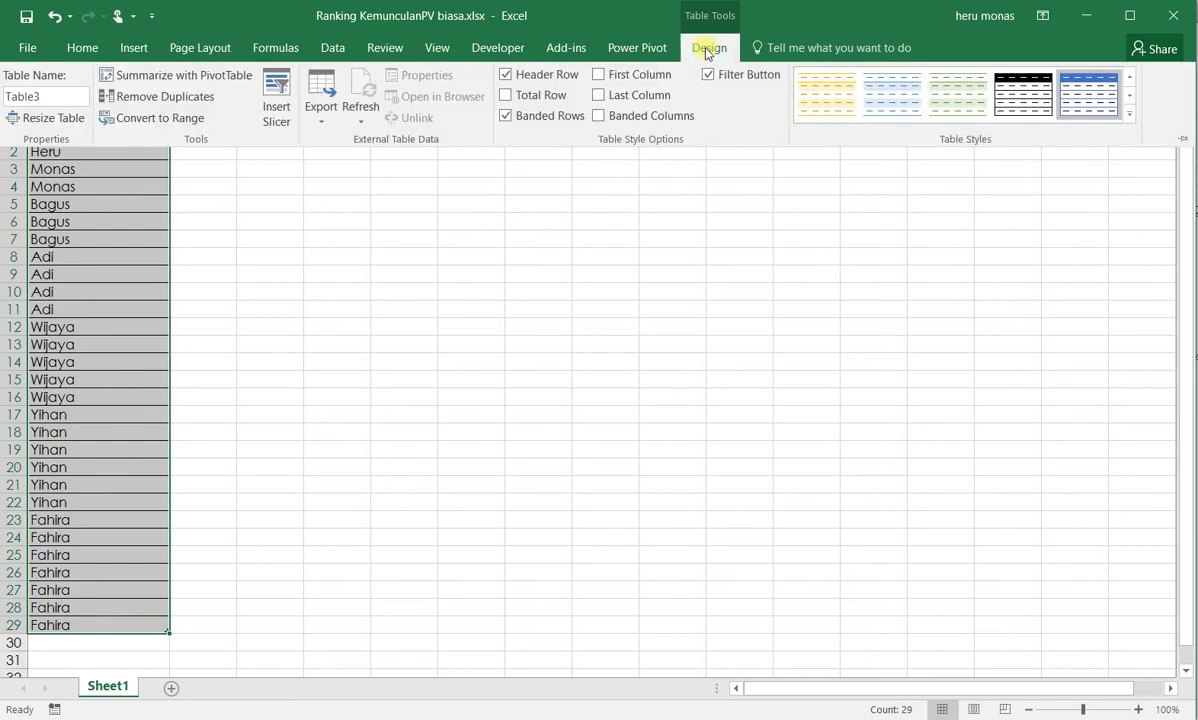
{"action": "right_click", "coordinate": [1086, 104]}
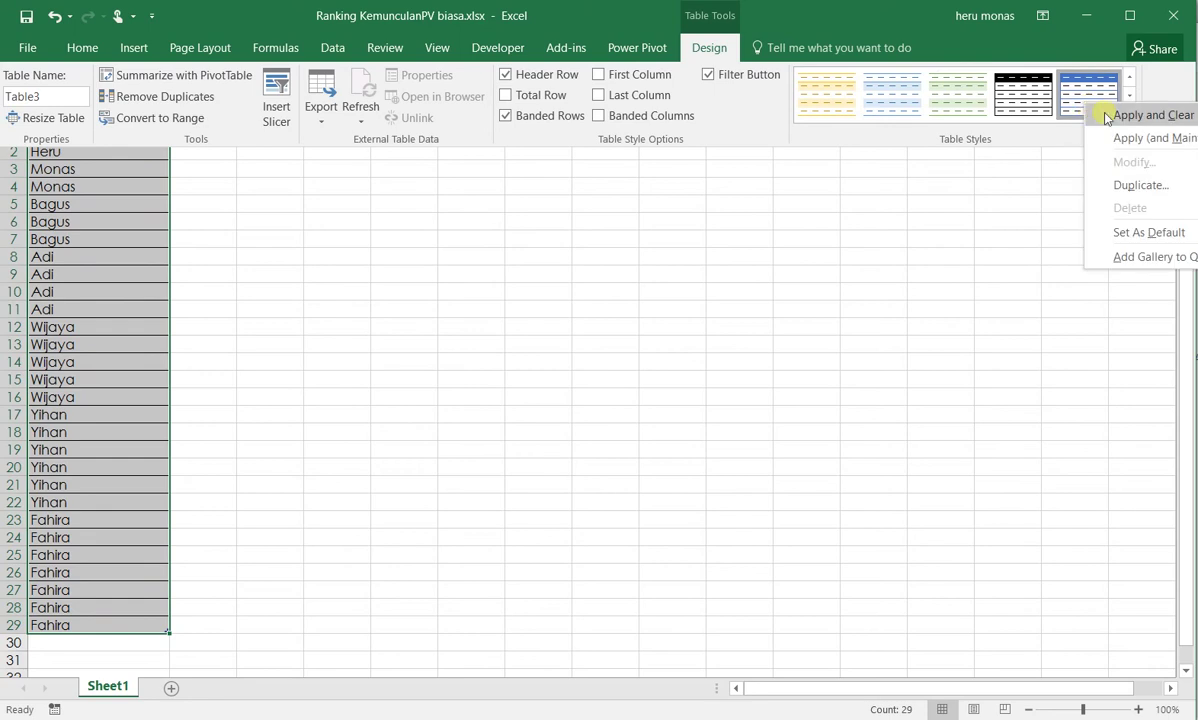
{"action": "left_click", "coordinate": [1128, 116]}
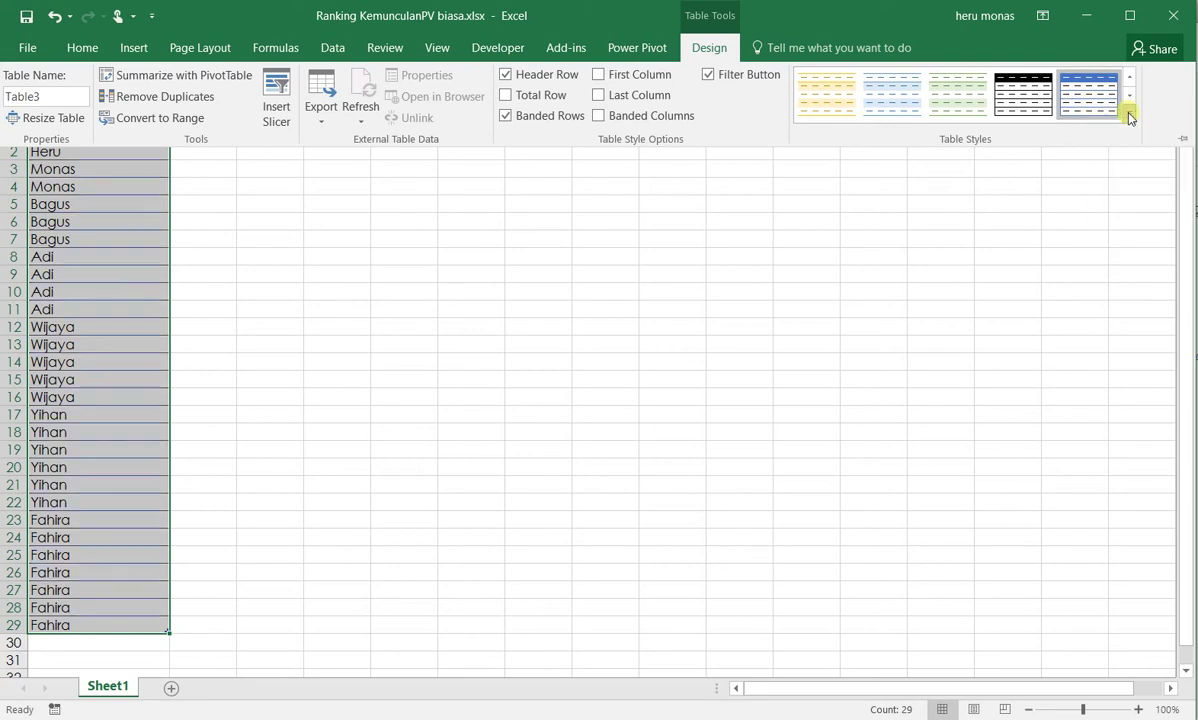
{"action": "left_click", "coordinate": [340, 257]}
{"action": "left_click", "coordinate": [337, 256]}
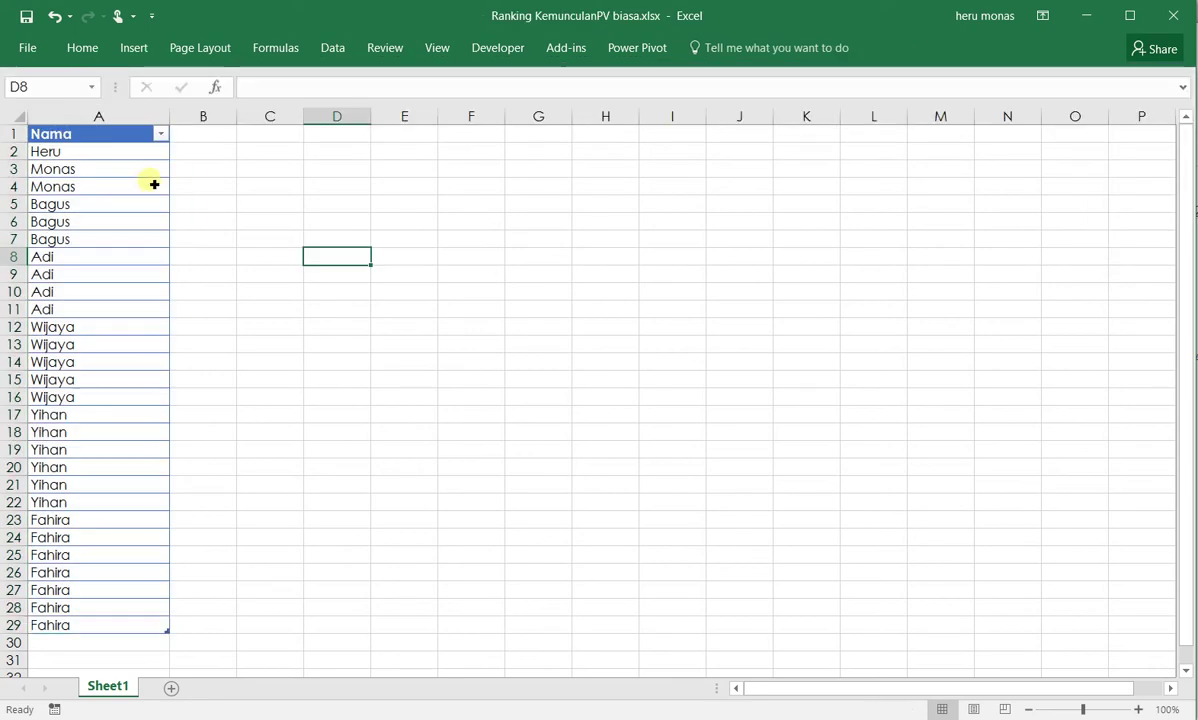
- Select a cell inside the Nama table to bring back the Table Design commands
{"action": "left_click", "coordinate": [92, 134]}
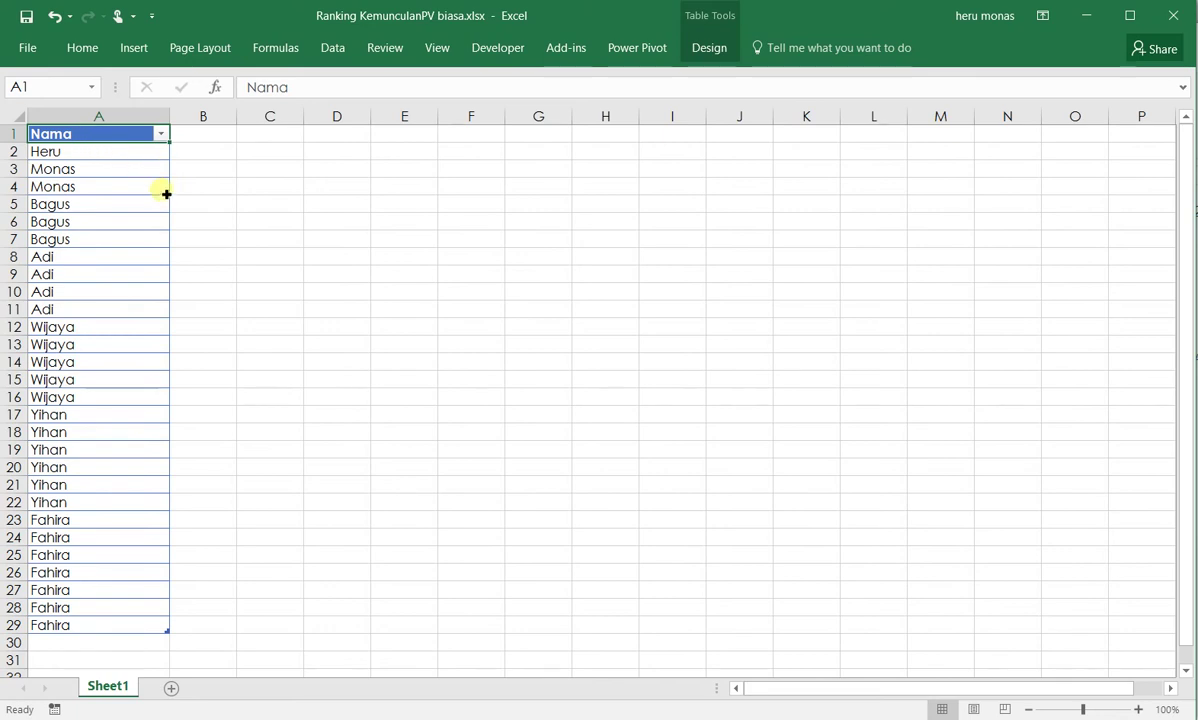
{"action": "left_click", "coordinate": [133, 204]}
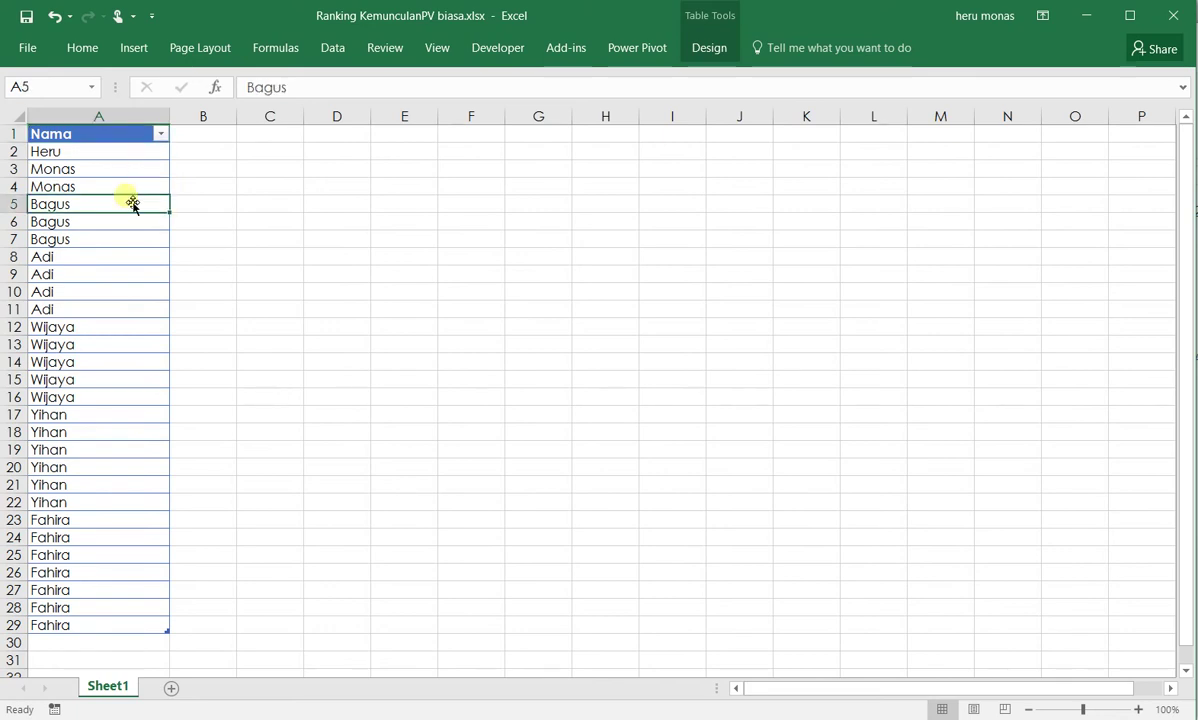
{"action": "left_click", "coordinate": [707, 50]}
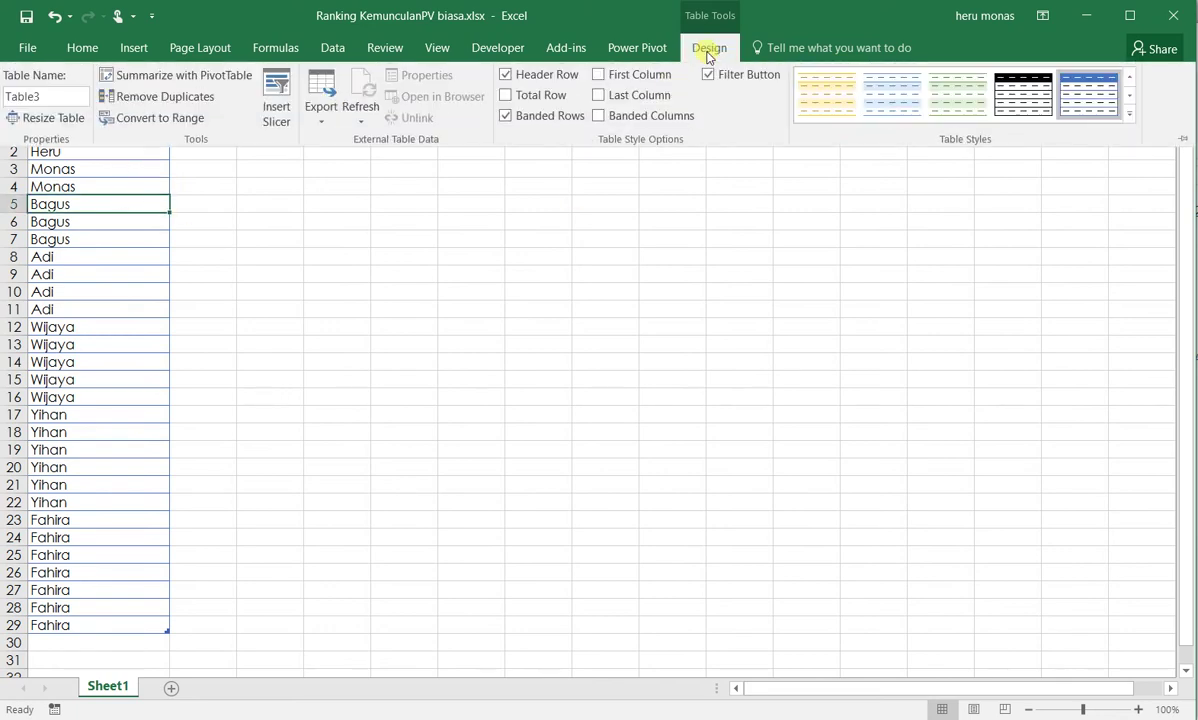
- Summarize the Nama table in a new PivotTable on the existing worksheet at Sheet1!$D$1
{"action": "left_click", "coordinate": [158, 76]}
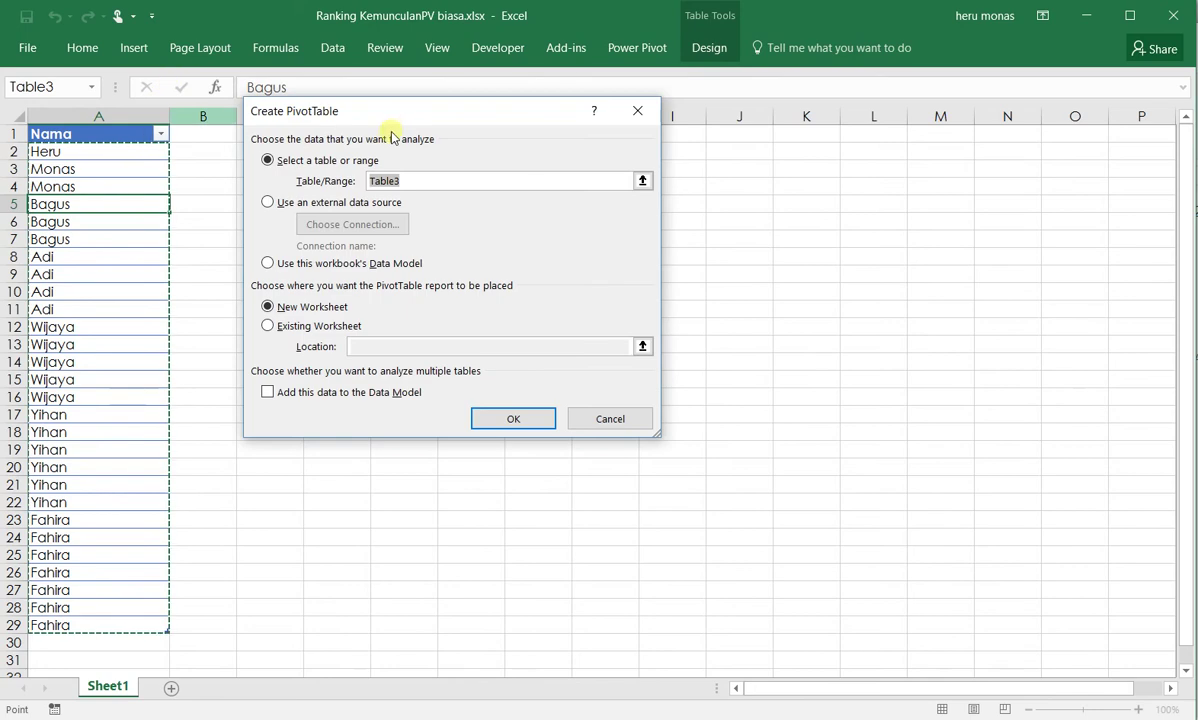
{"action": "left_click_drag", "start_coordinate": [390, 112], "coordinate": [773, 97]}
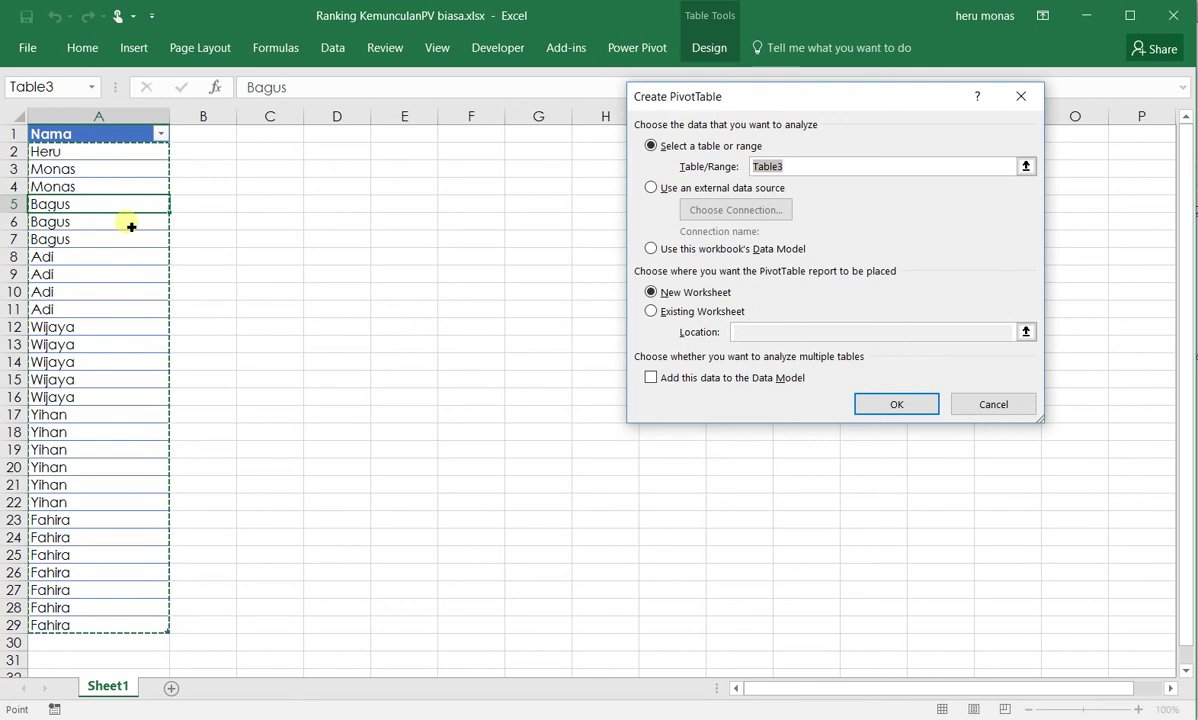
{"action": "left_click", "coordinate": [650, 310]}
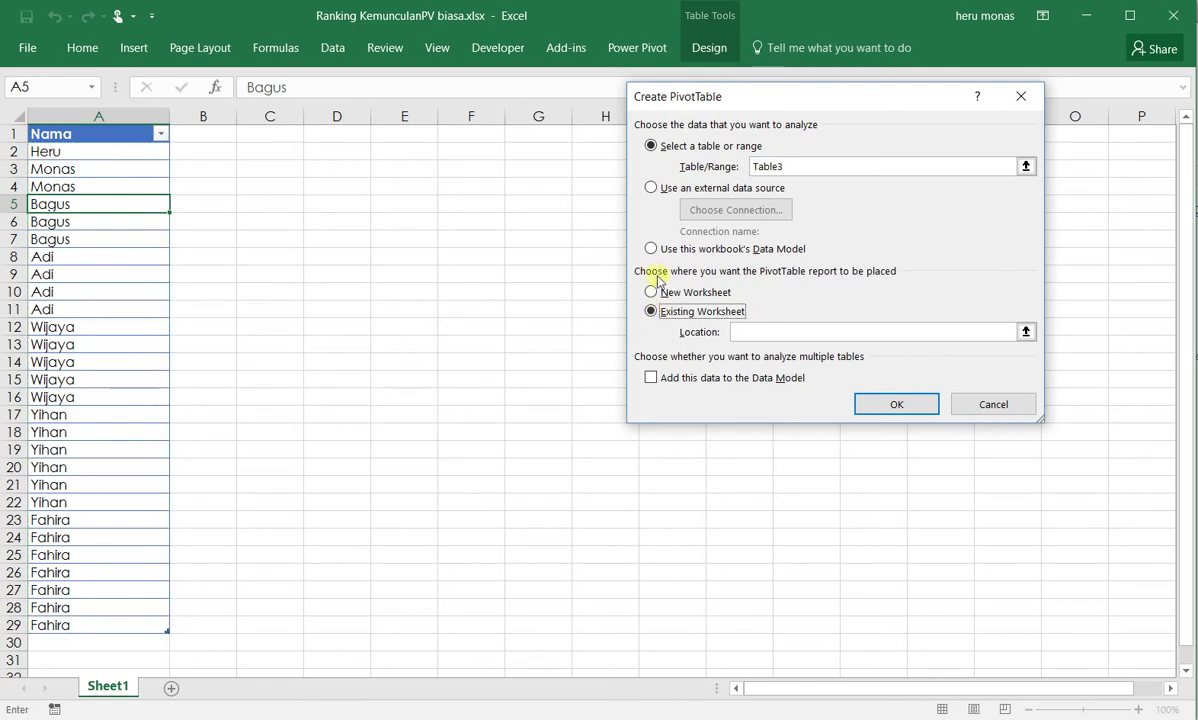
{"action": "left_click", "coordinate": [757, 331]}
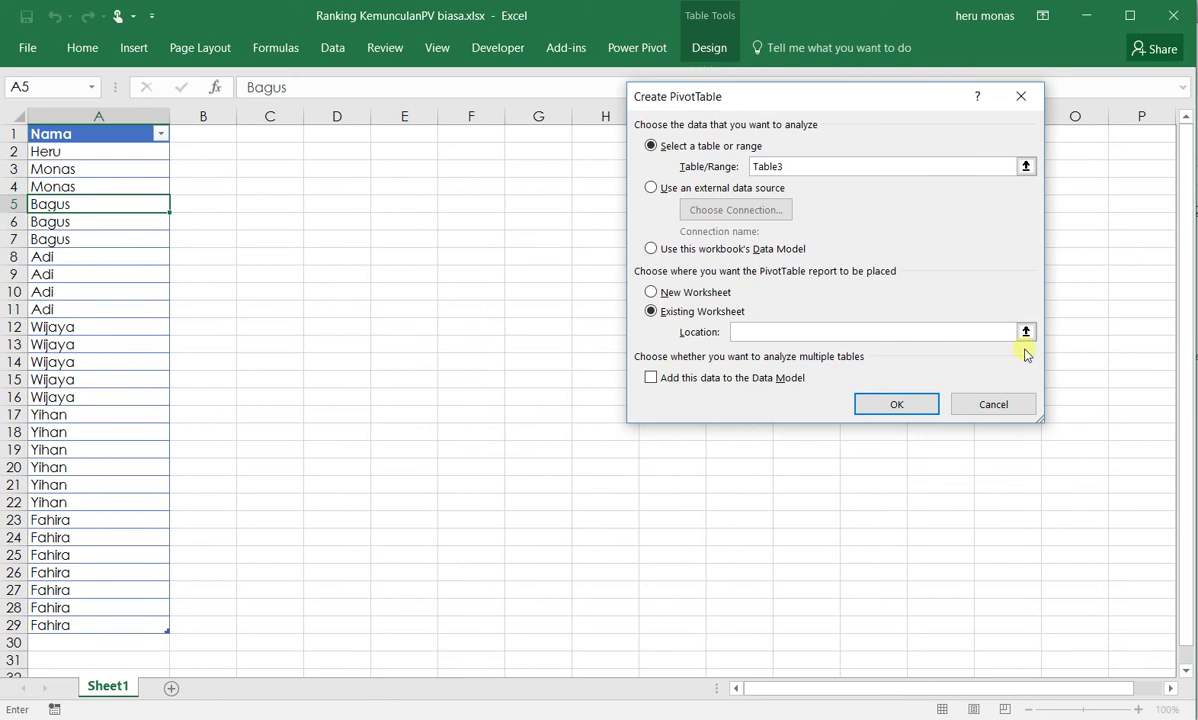
{"action": "left_click", "coordinate": [1025, 332]}
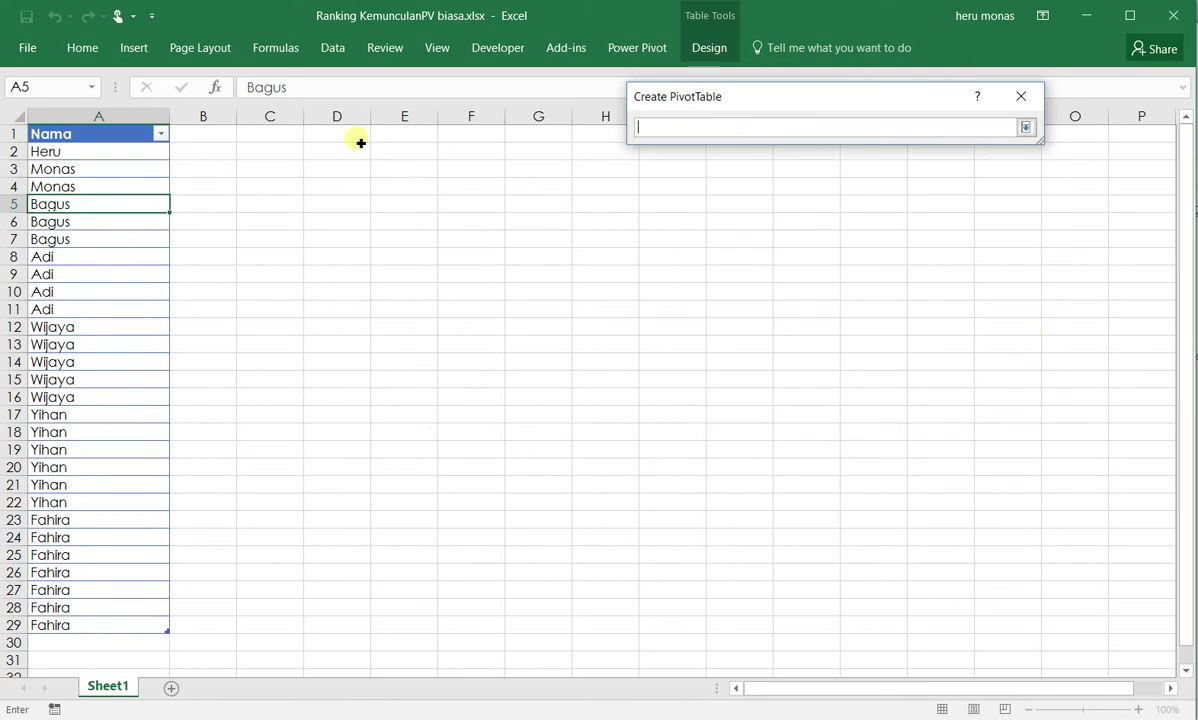
{"action": "left_click", "coordinate": [358, 140]}
{"action": "left_click", "coordinate": [1025, 127]}
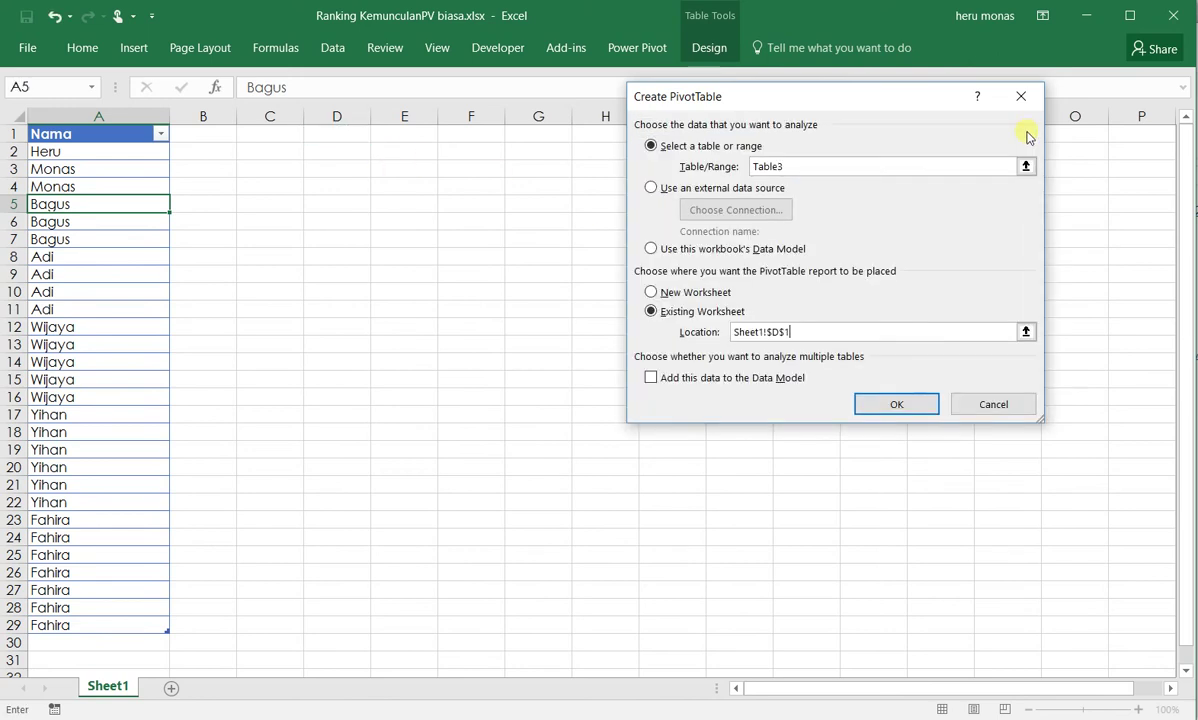
{"action": "left_click", "coordinate": [882, 404]}
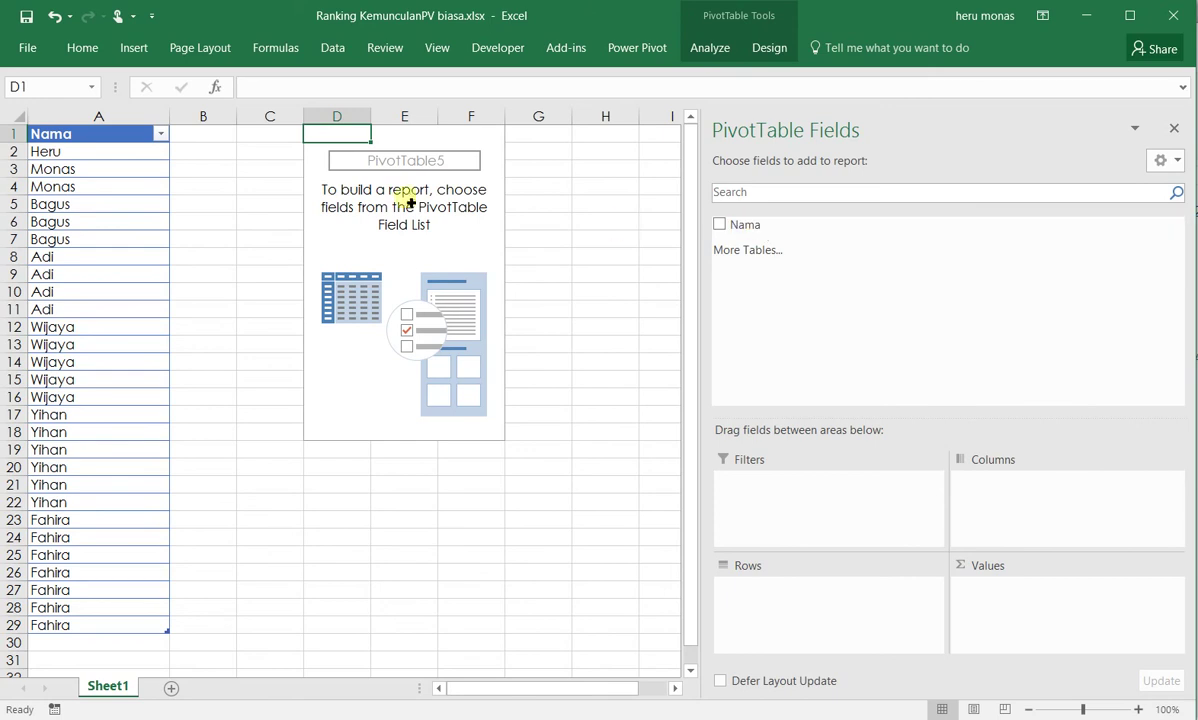
- Put Nama in Rows and Values so each name shows its Count of Nama, totalling 28
{"action": "left_click_drag", "start_coordinate": [761, 229], "coordinate": [404, 187]}
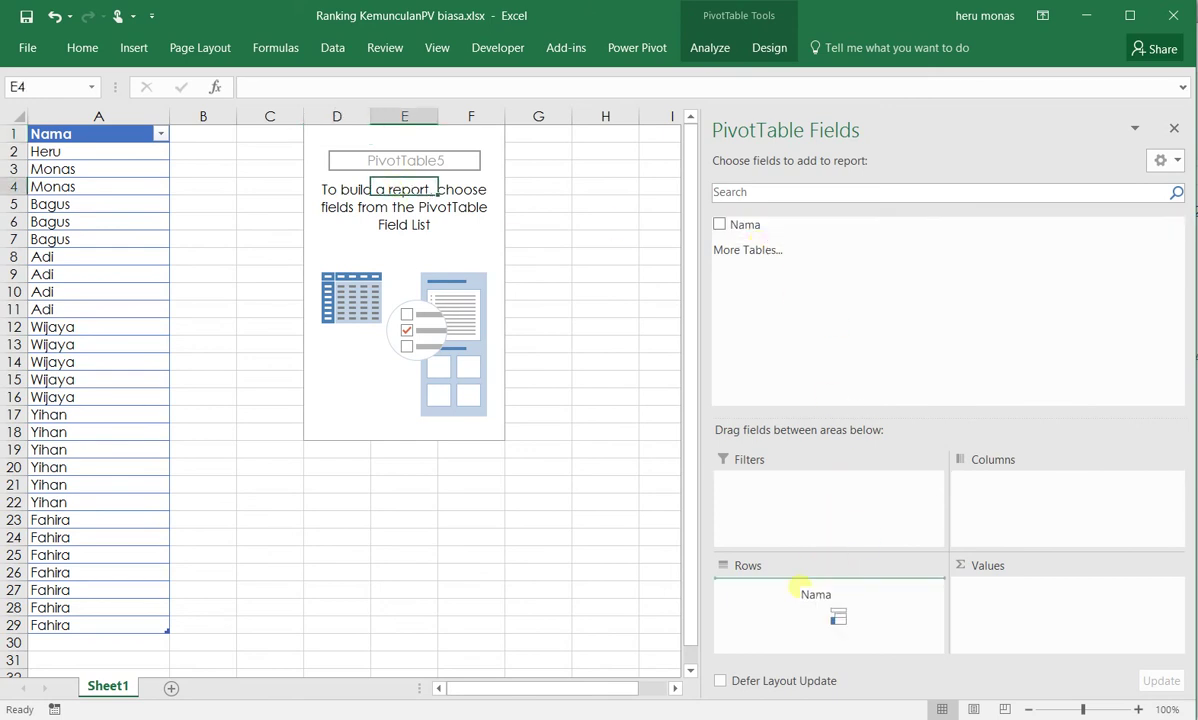
{"action": "mouse_move", "coordinate": [736, 232]}
{"action": "left_mouse_down"}
{"action": "mouse_move", "coordinate": [790, 600]}
{"action": "mouse_move", "coordinate": [1022, 600]}
{"action": "left_mouse_up"}
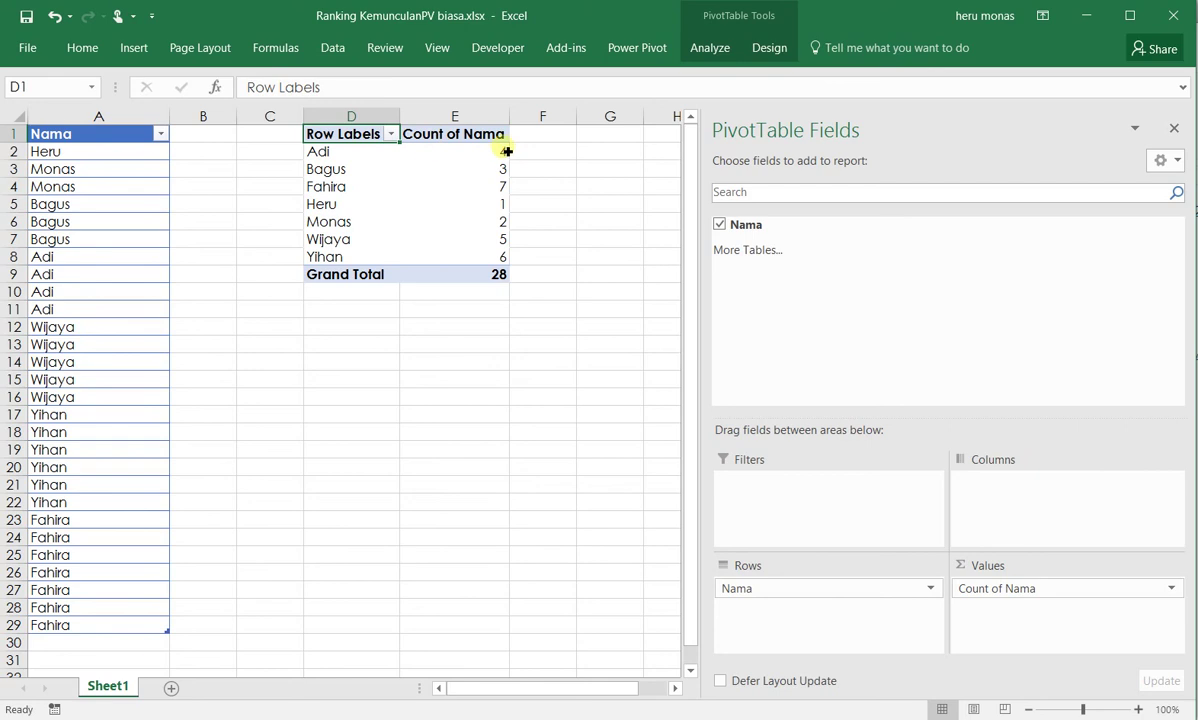
{"action": "mouse_move", "coordinate": [503, 150]}
{"action": "left_click", "coordinate": [467, 137]}
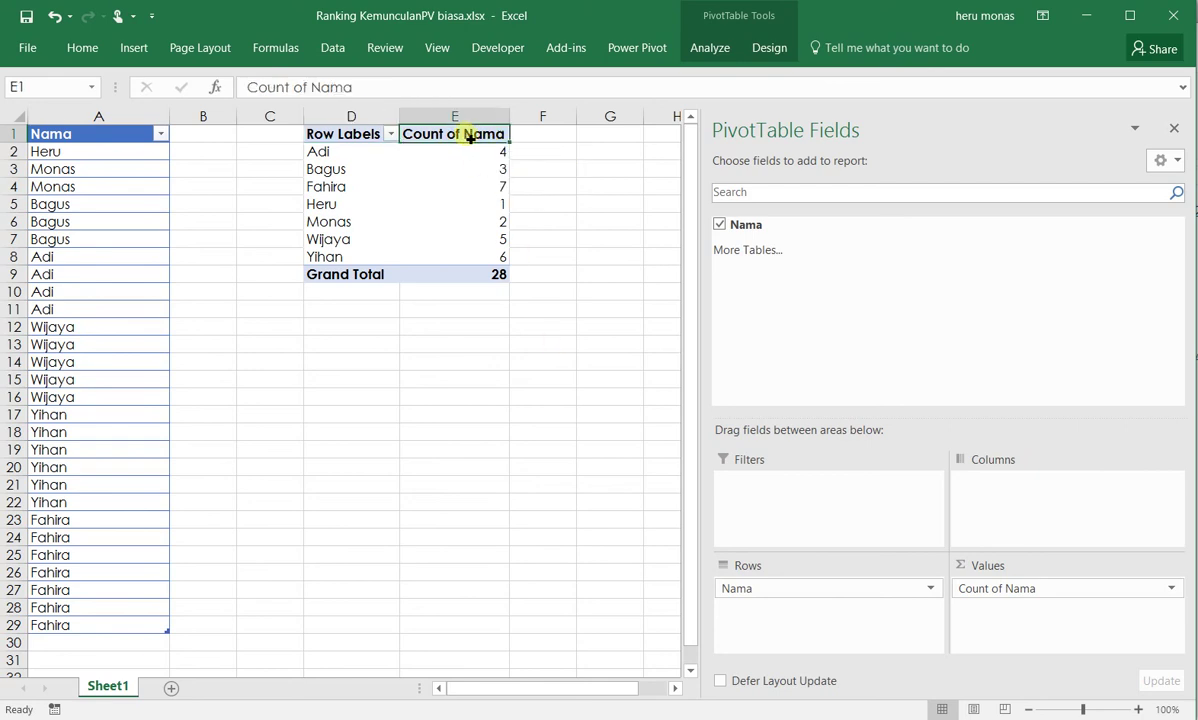
{"action": "left_click_drag", "start_coordinate": [400, 88], "coordinate": [240, 90]}
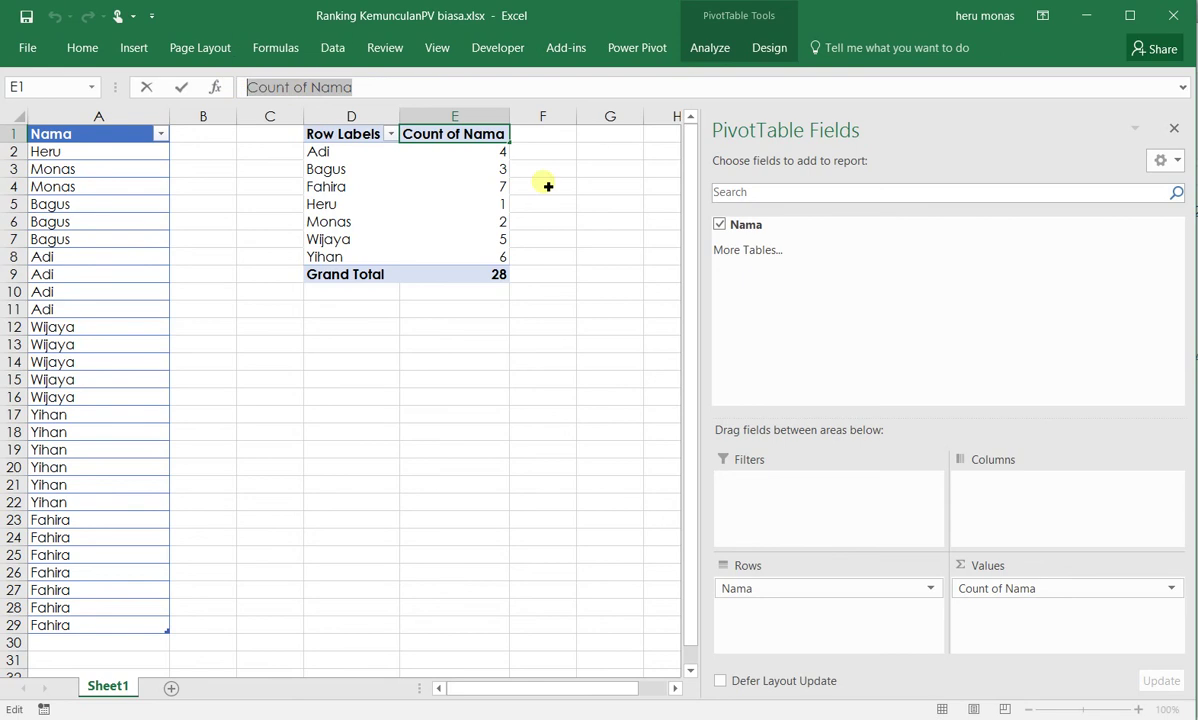
{"action": "left_click", "coordinate": [476, 204]}
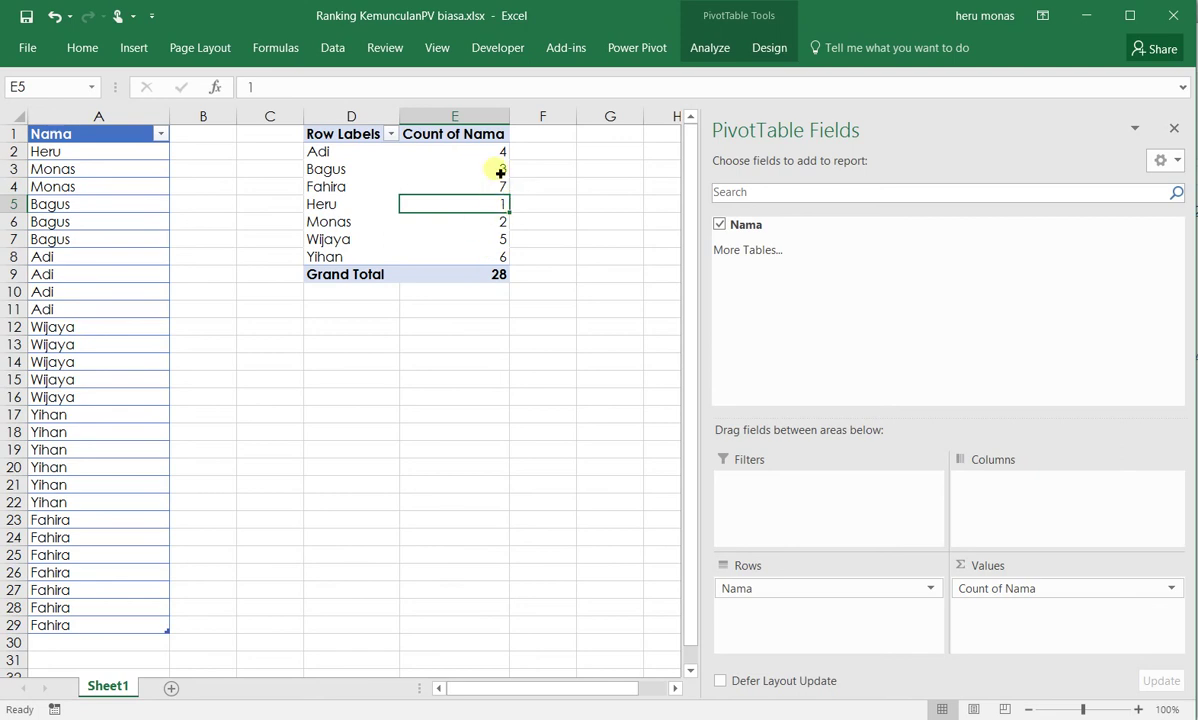
{"action": "mouse_move", "coordinate": [500, 173]}
{"action": "left_click", "coordinate": [469, 142]}
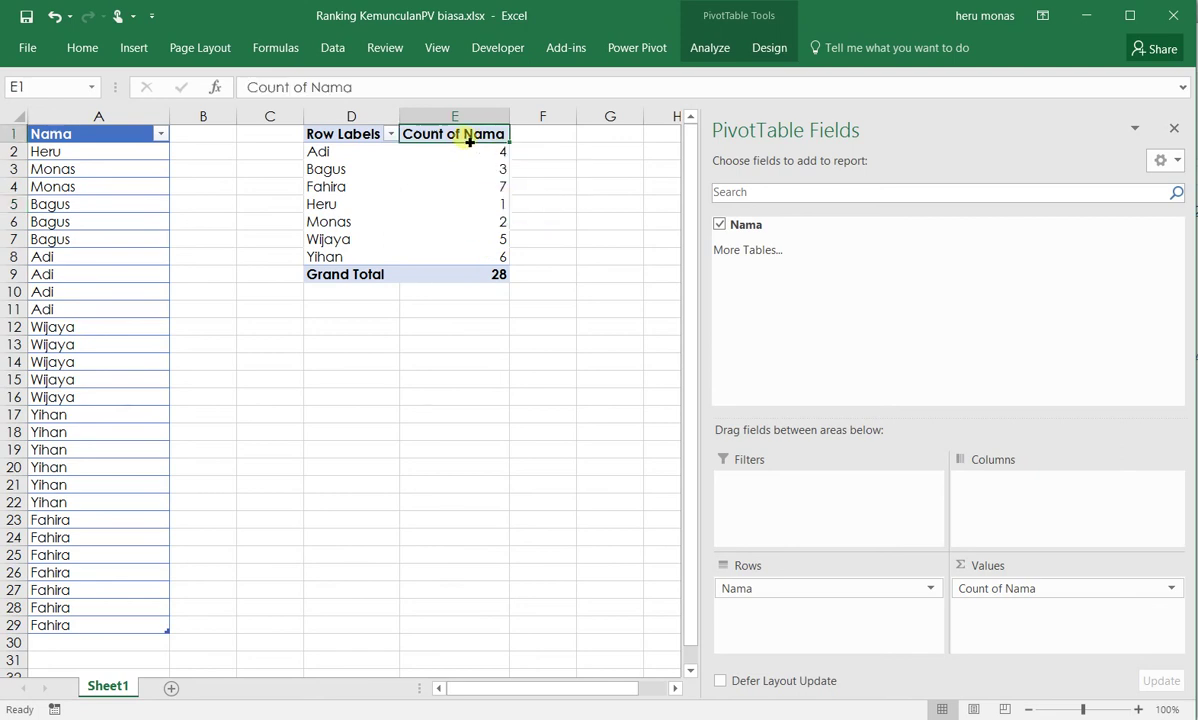
- Show Count of Nama as Rank Largest to Smallest with base field Nama
{"action": "right_click", "coordinate": [469, 142]}
{"action": "mouse_move", "coordinate": [558, 317]}
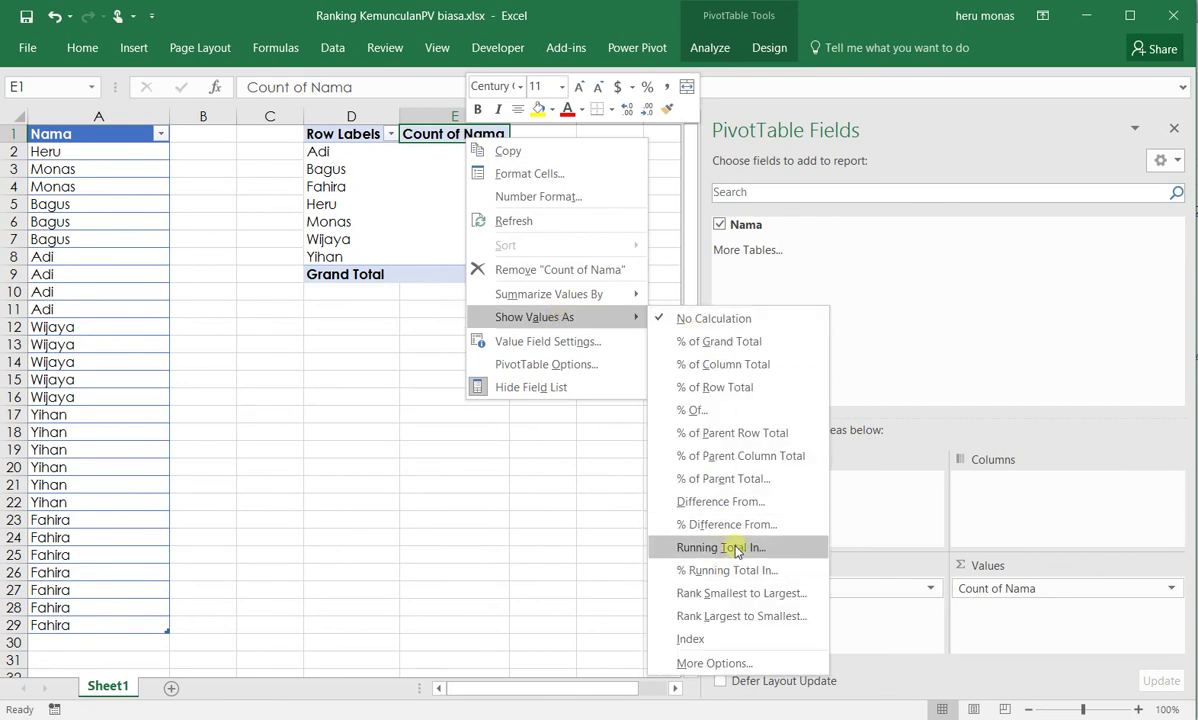
{"action": "left_click", "coordinate": [748, 616]}
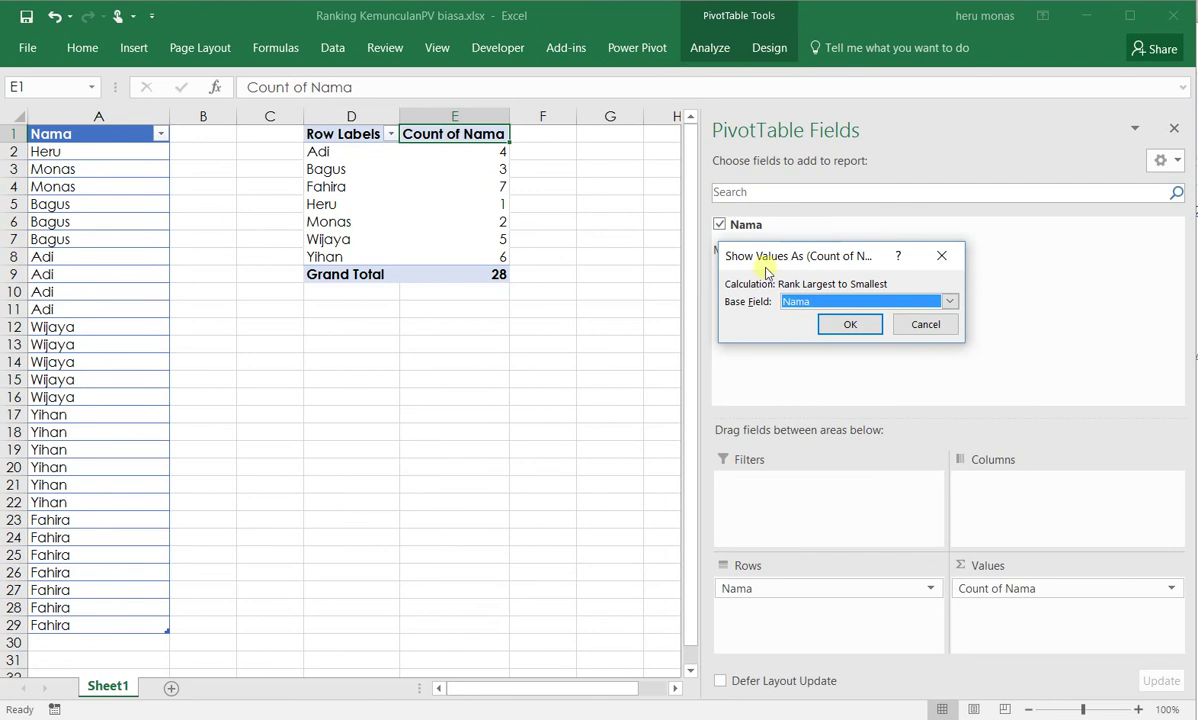
{"action": "left_click_drag", "start_coordinate": [765, 268], "coordinate": [401, 332]}
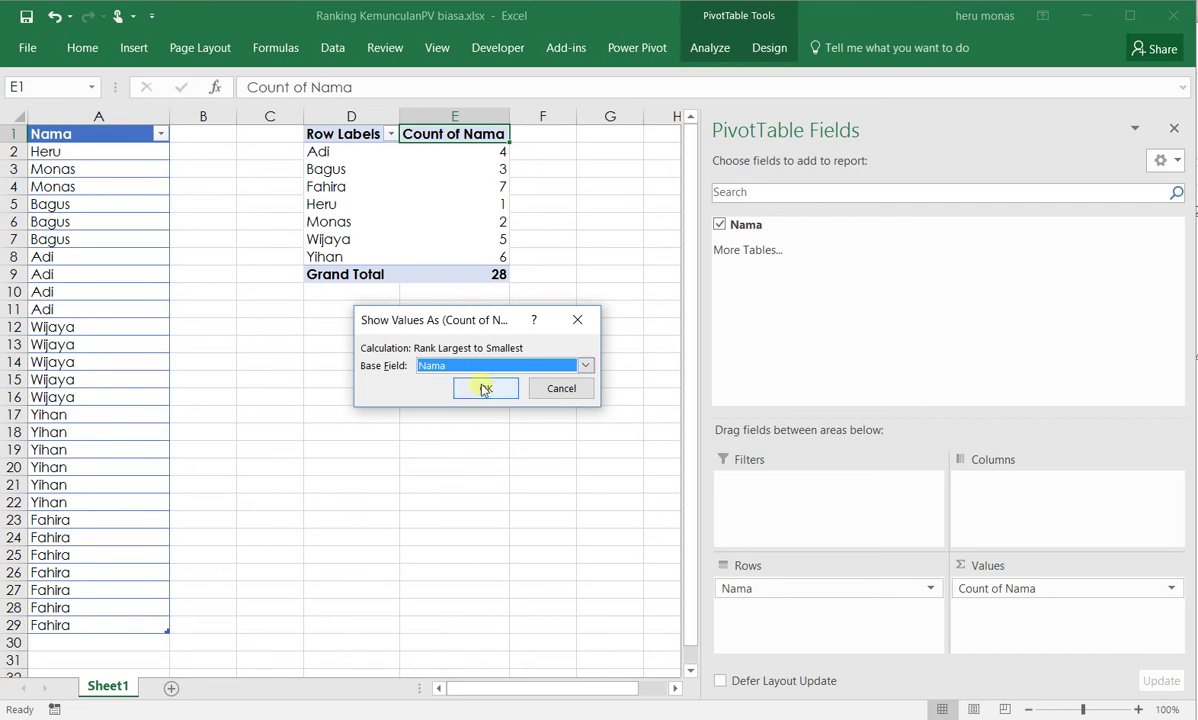
{"action": "left_click", "coordinate": [484, 389]}
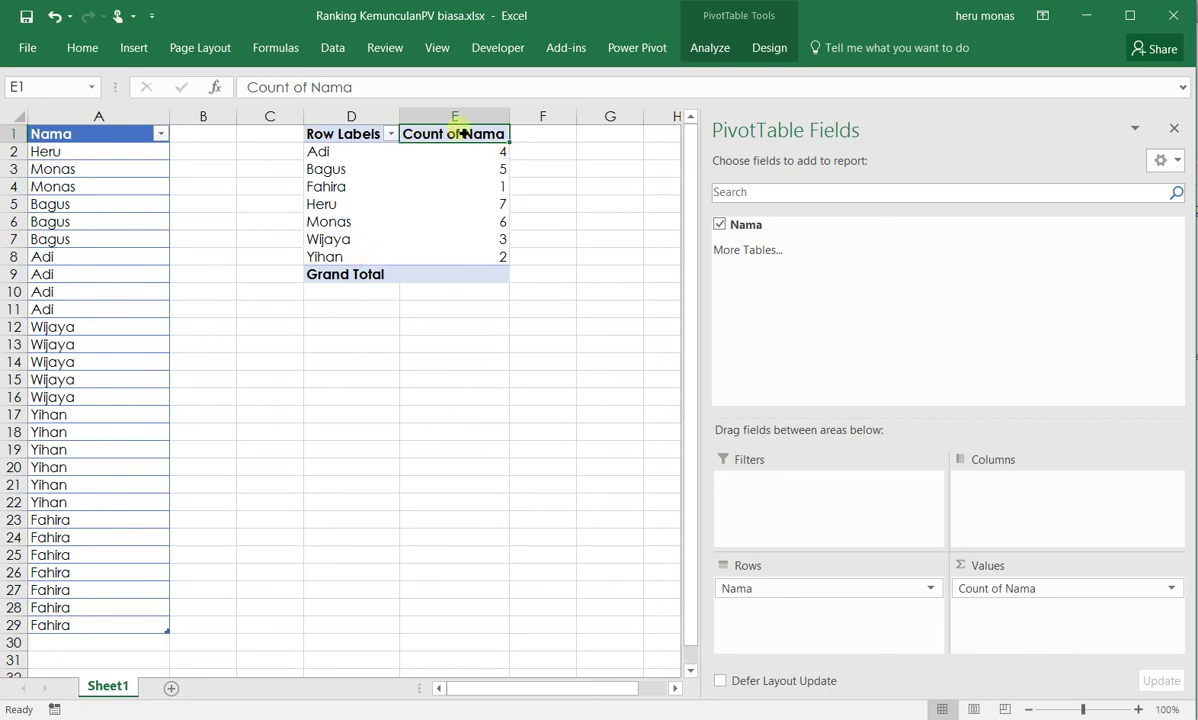
- Rename the value header to 'Ranking Kemunculan Nama' and widen column E to fit it
{"action": "left_click_drag", "start_coordinate": [352, 88], "coordinate": [232, 93]}
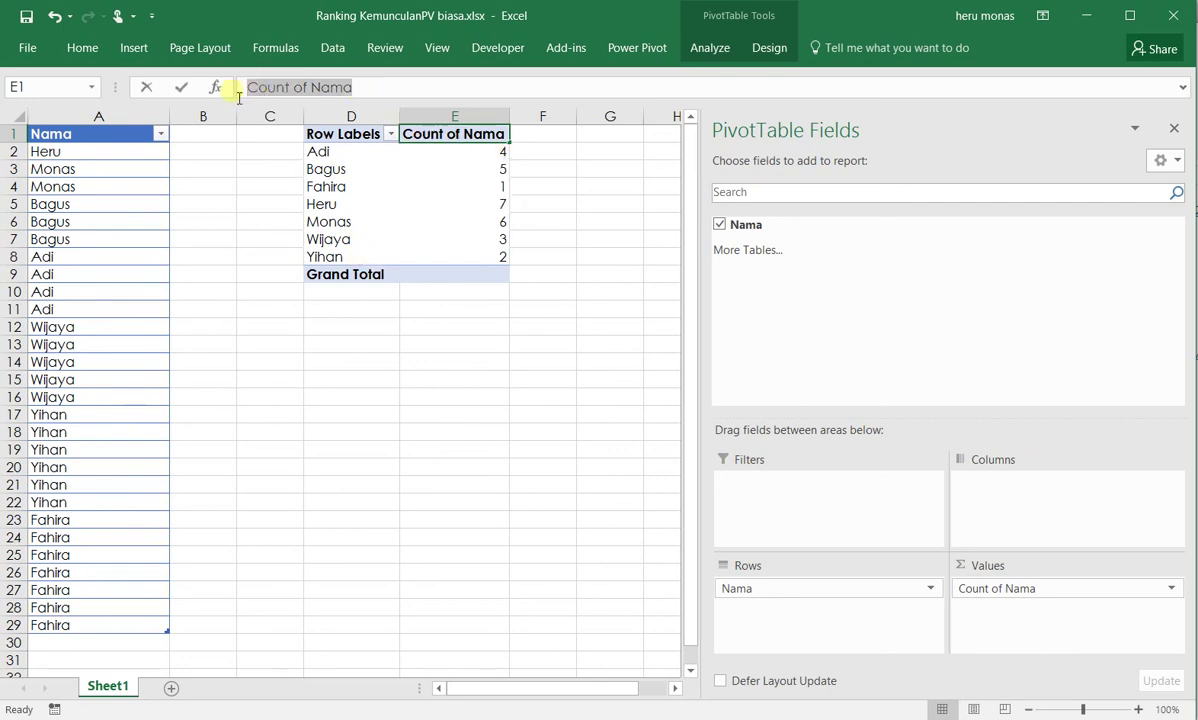
{"action": "type", "text": "Ranking K"}
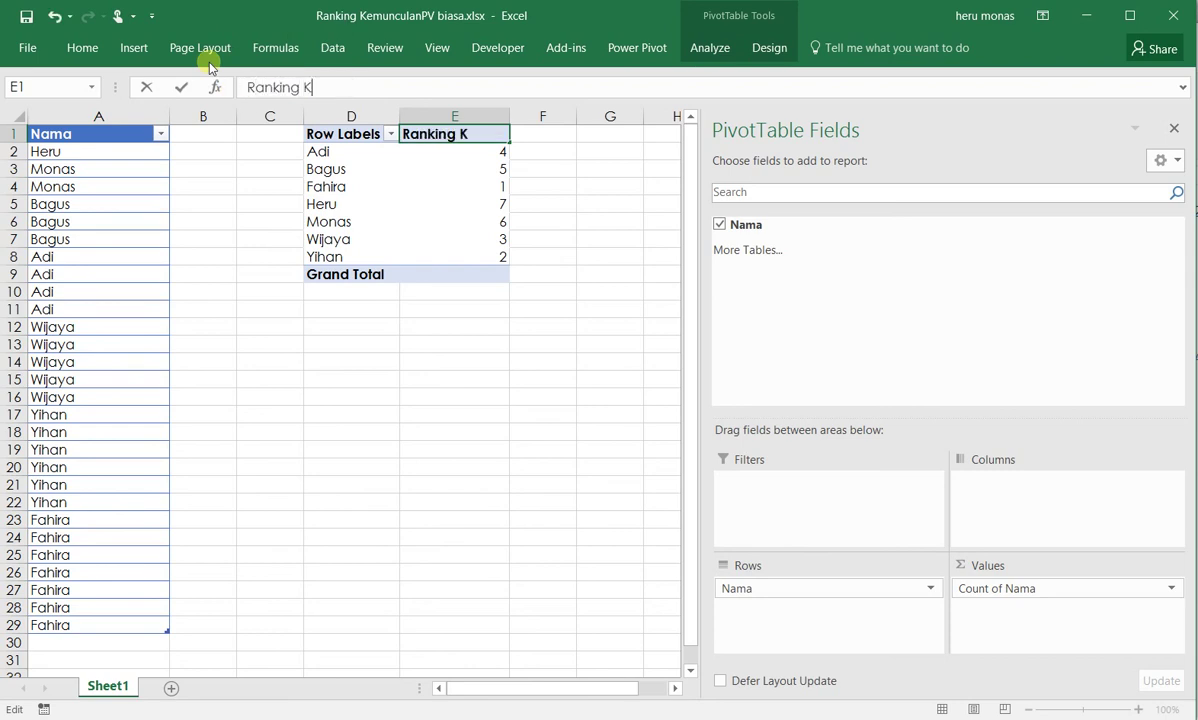
{"action": "type", "text": "emunculan"}
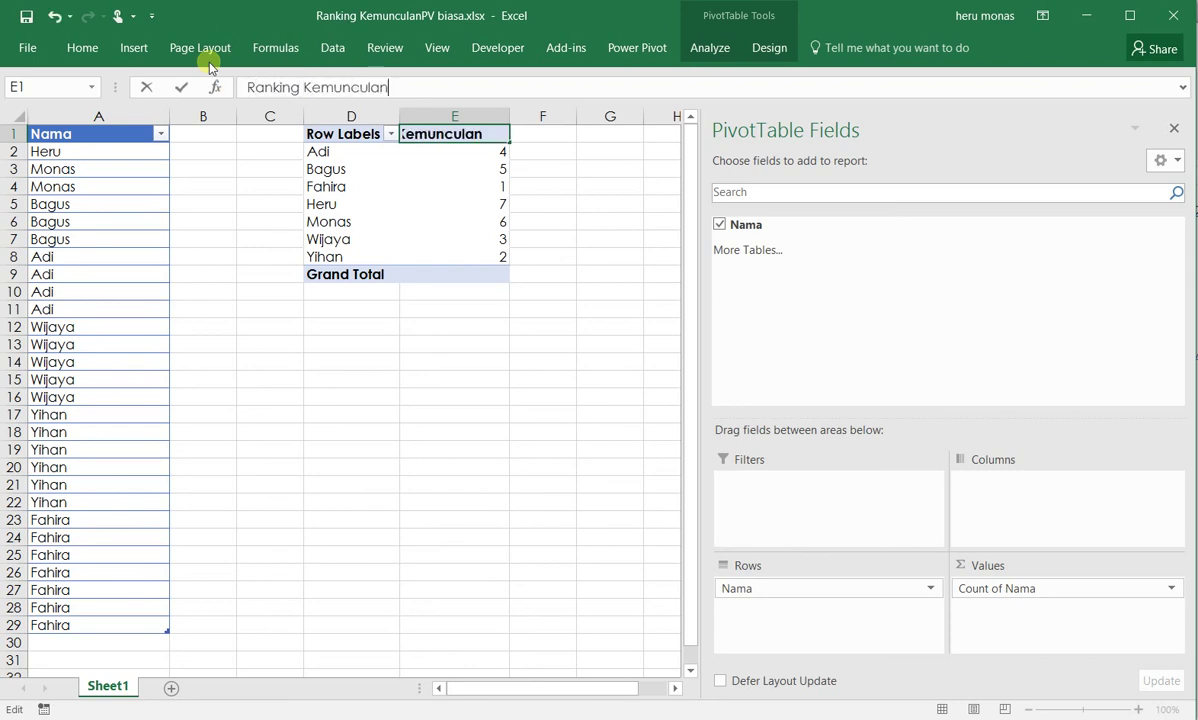
{"action": "type", "text": " Nama"}
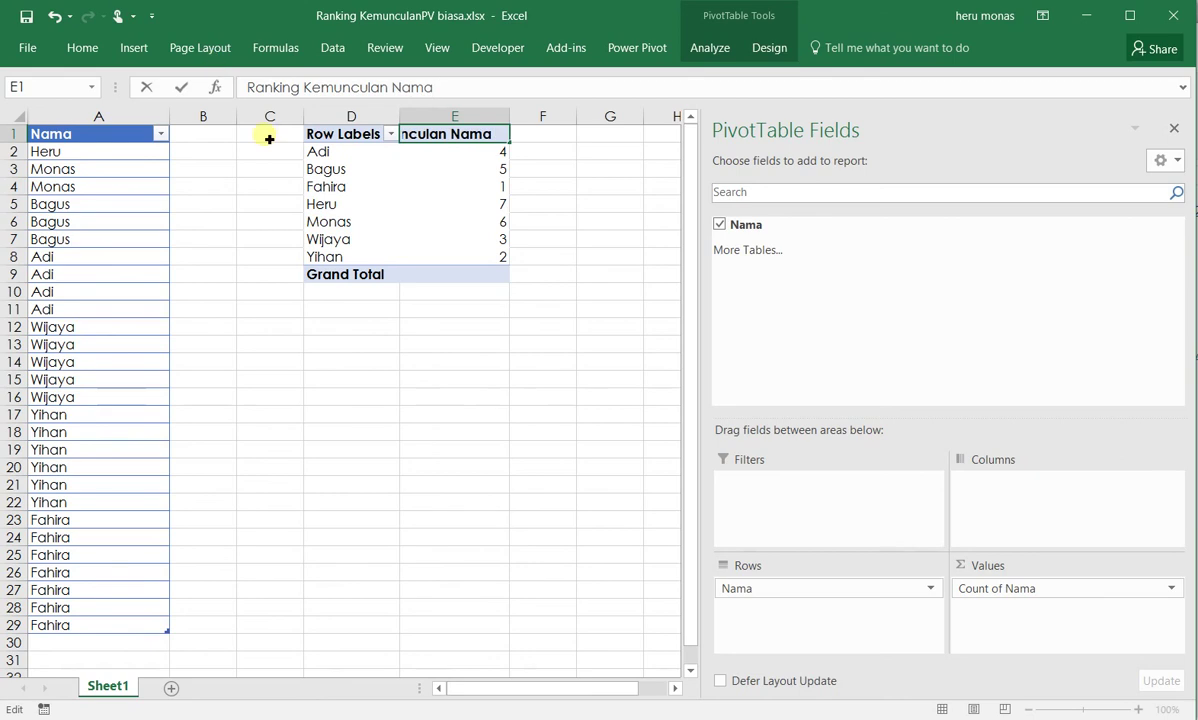
{"action": "key", "text": "Return"}
{"action": "left_click_drag", "start_coordinate": [510, 117], "coordinate": [615, 121]}
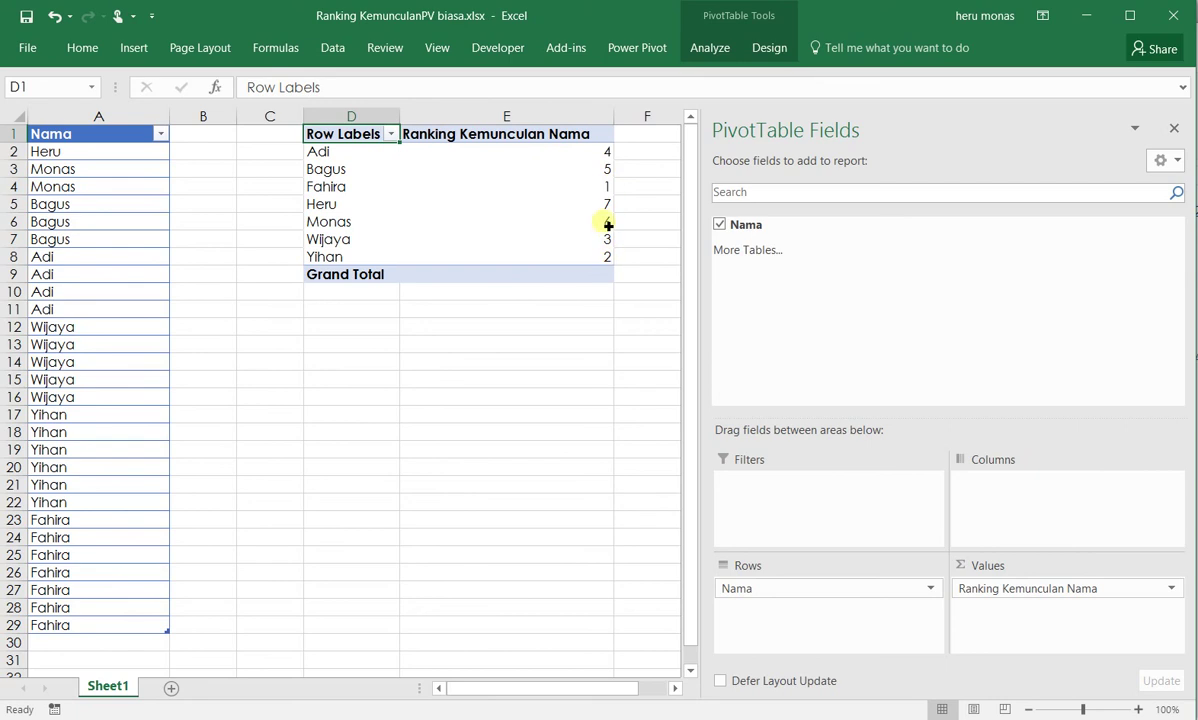
{"action": "mouse_move", "coordinate": [610, 181]}
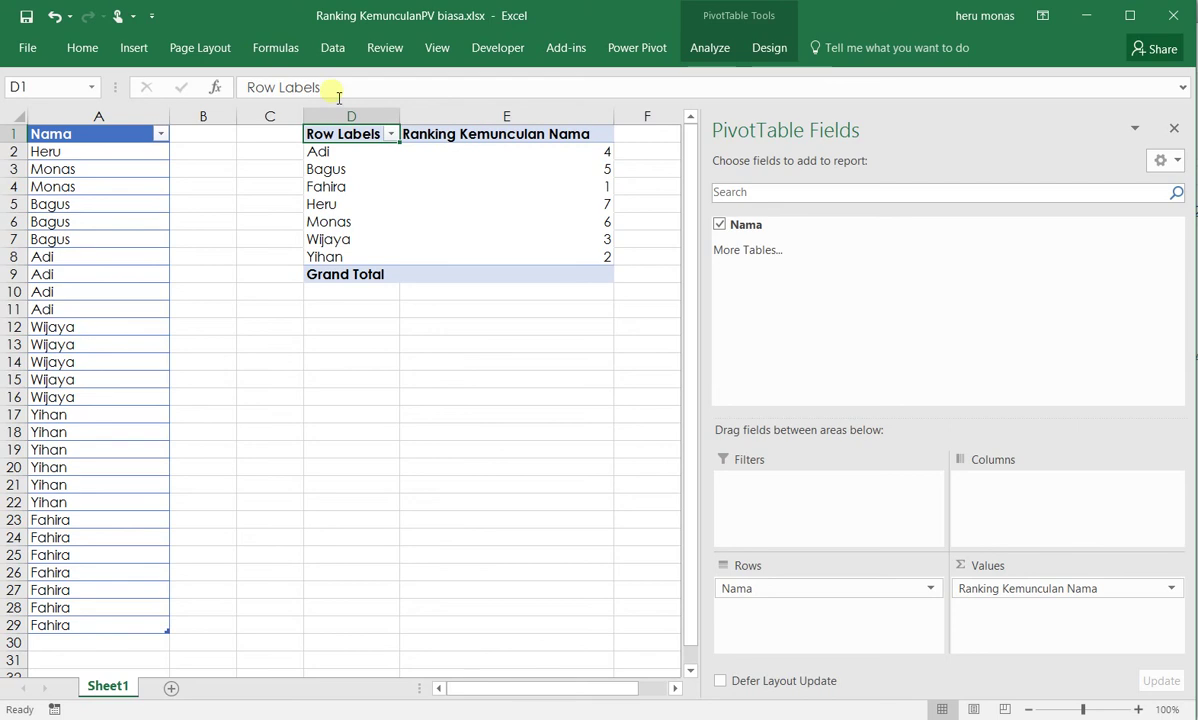
- Rename the Row Labels header in D1 to 'Nama'
{"action": "left_click_drag", "start_coordinate": [337, 88], "coordinate": [184, 76]}
{"action": "type", "text": "Nama"}
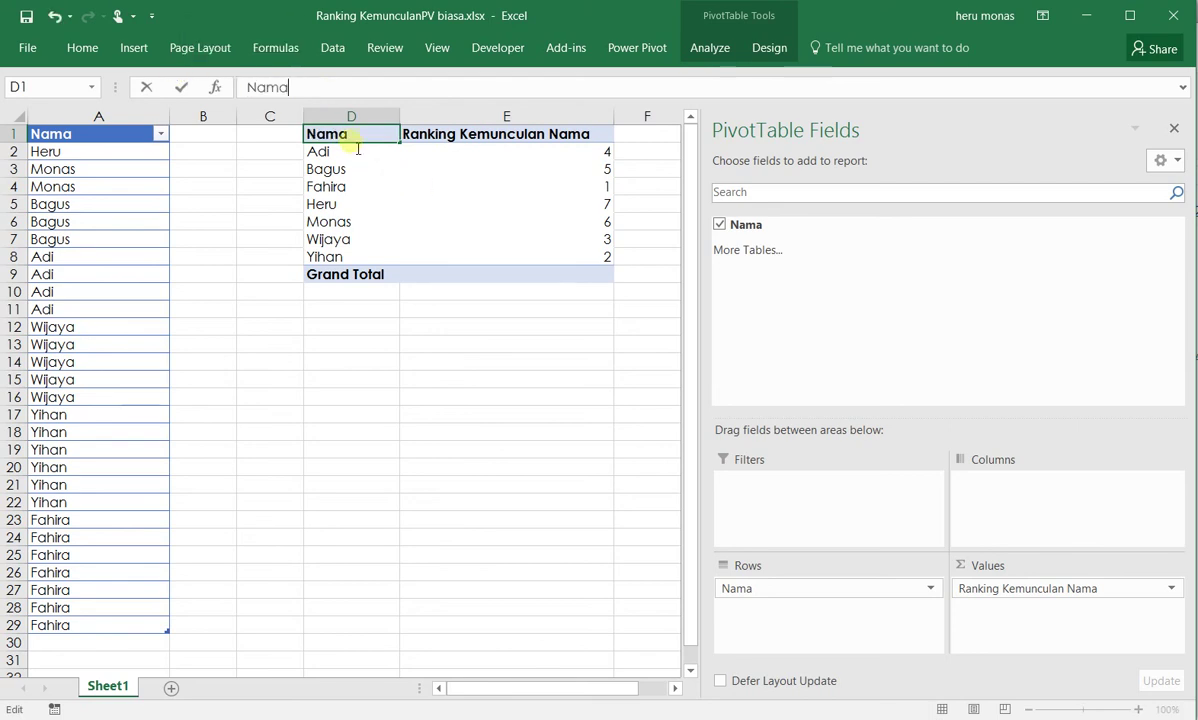
{"action": "left_click", "coordinate": [320, 168]}
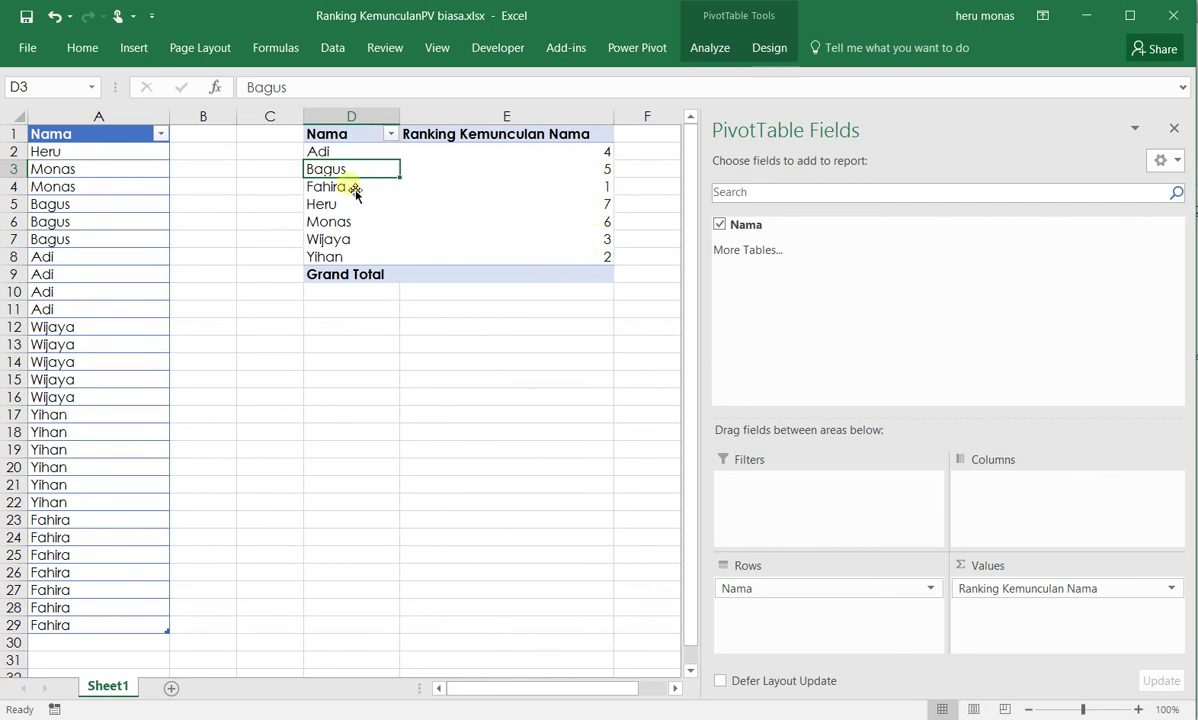
- Sort the Nama rows ascending by Ranking Kemunculan Nama, putting Heru (7) first
{"action": "left_click", "coordinate": [391, 136]}
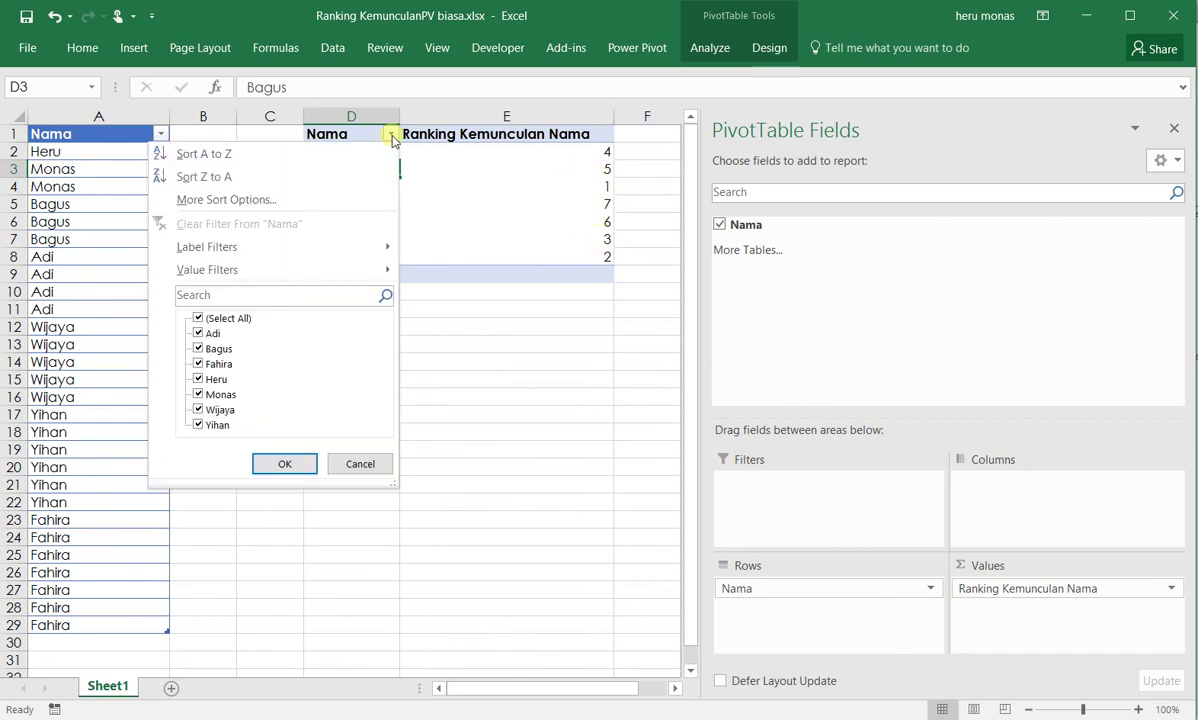
{"action": "left_click", "coordinate": [255, 201]}
{"action": "left_click_drag", "start_coordinate": [373, 166], "coordinate": [313, 159]}
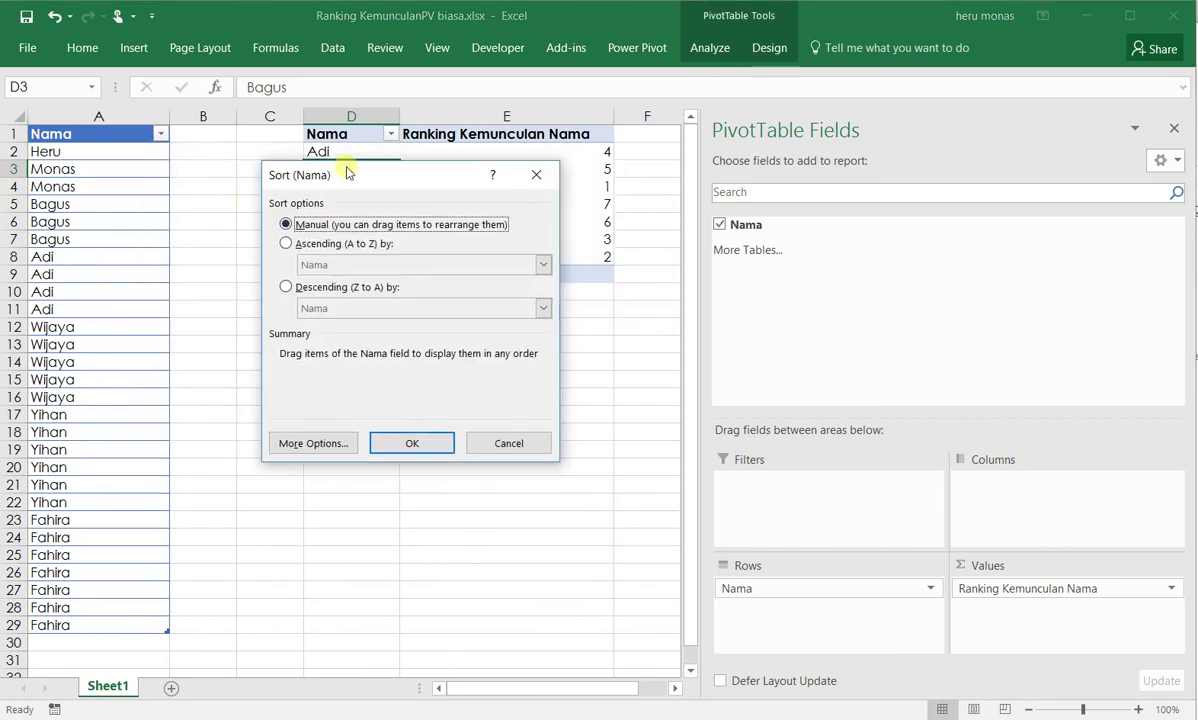
{"action": "left_click", "coordinate": [308, 245]}
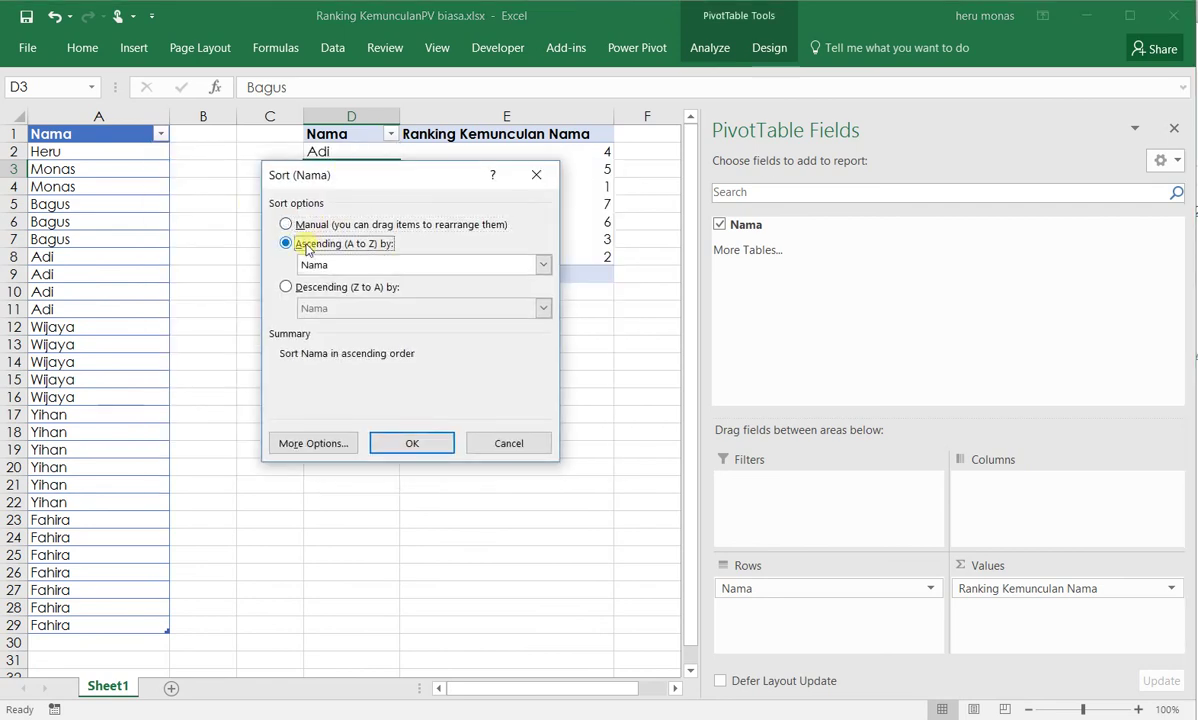
{"action": "left_click", "coordinate": [542, 265]}
{"action": "left_click", "coordinate": [459, 297]}
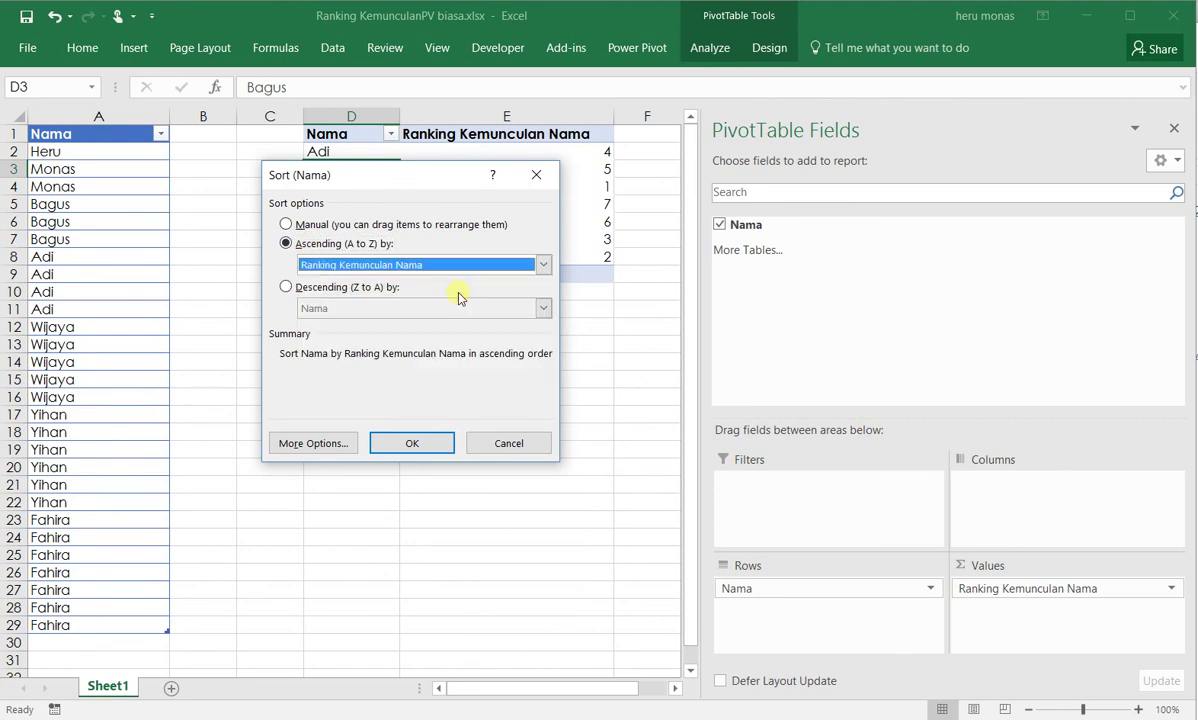
{"action": "left_click", "coordinate": [422, 443]}
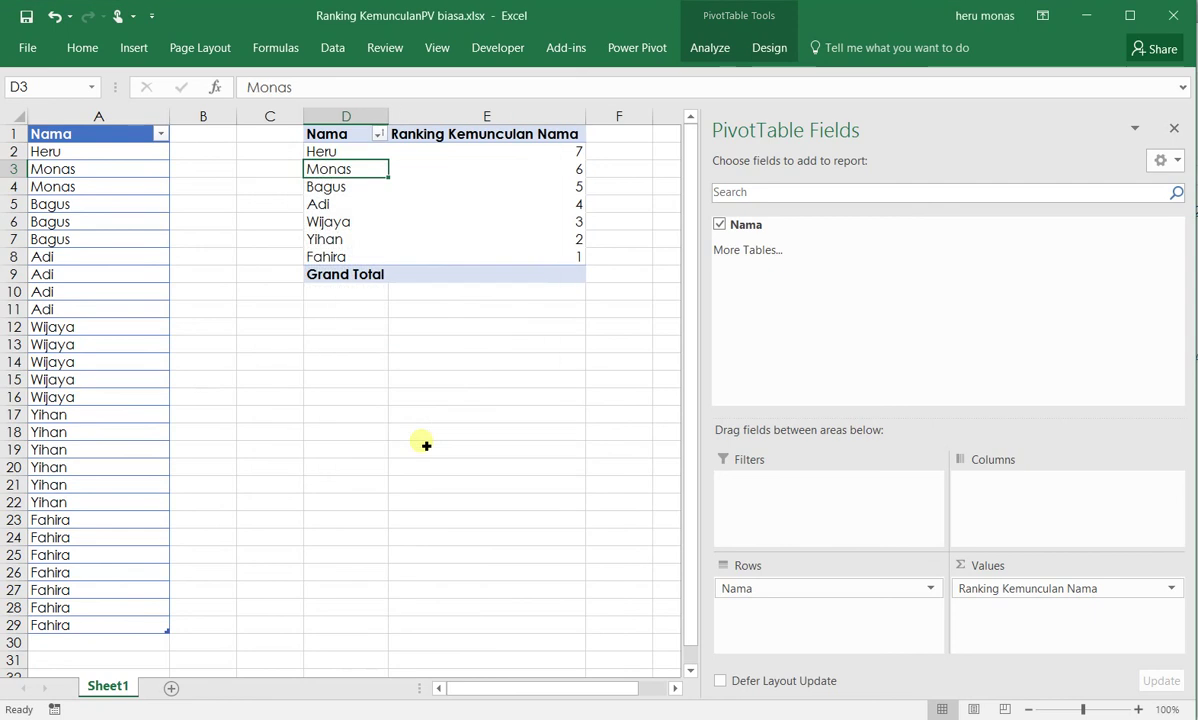
{"action": "mouse_move", "coordinate": [578, 168]}
- Re-sort the Nama rows descending by Ranking Kemunculan Nama so Fahira (1) leads
{"action": "left_click", "coordinate": [378, 134]}
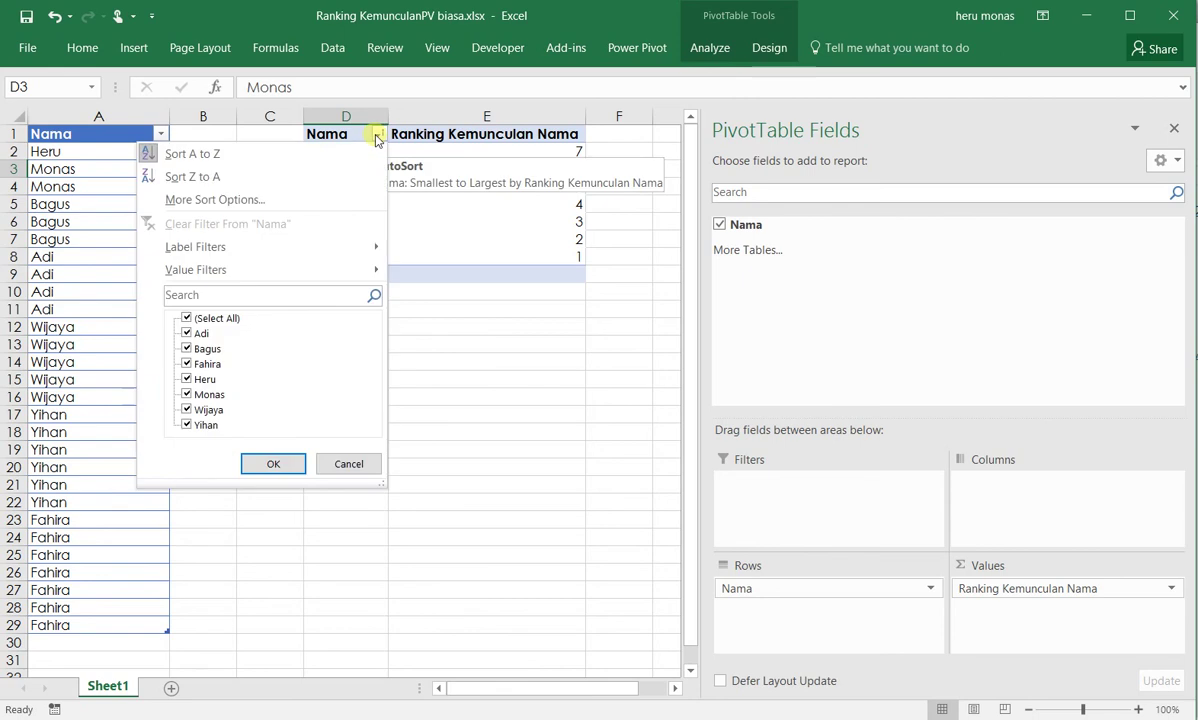
{"action": "left_click", "coordinate": [296, 212]}
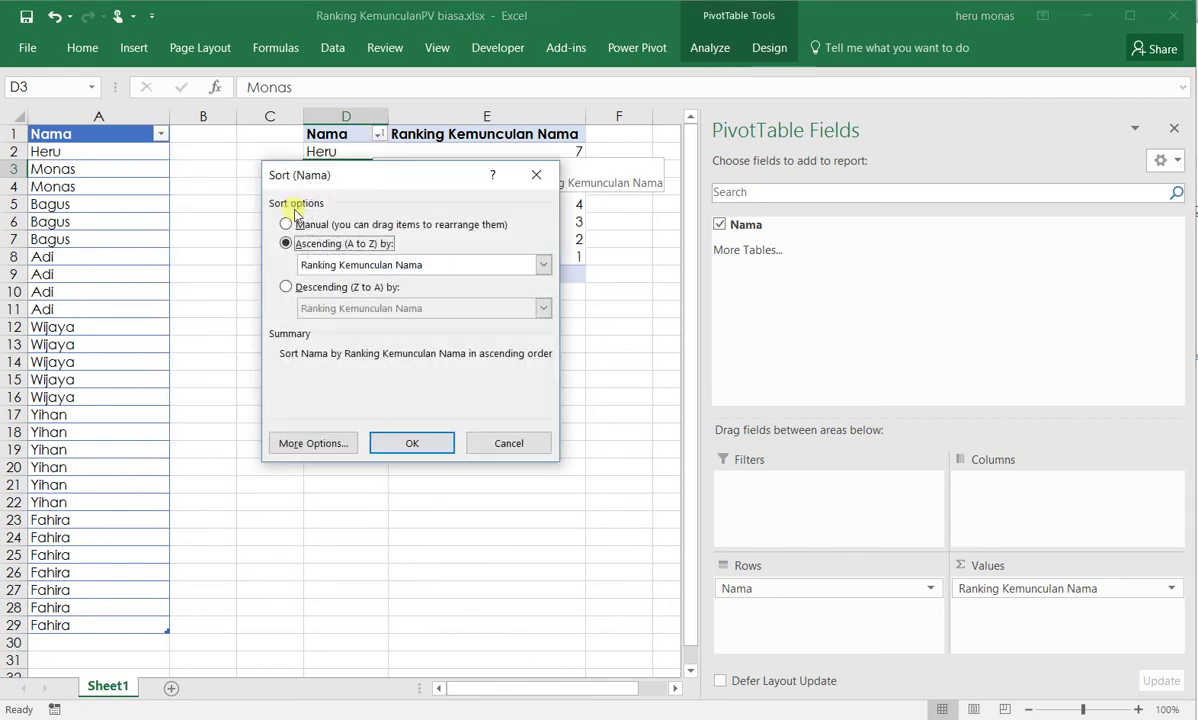
{"action": "left_click", "coordinate": [342, 289]}
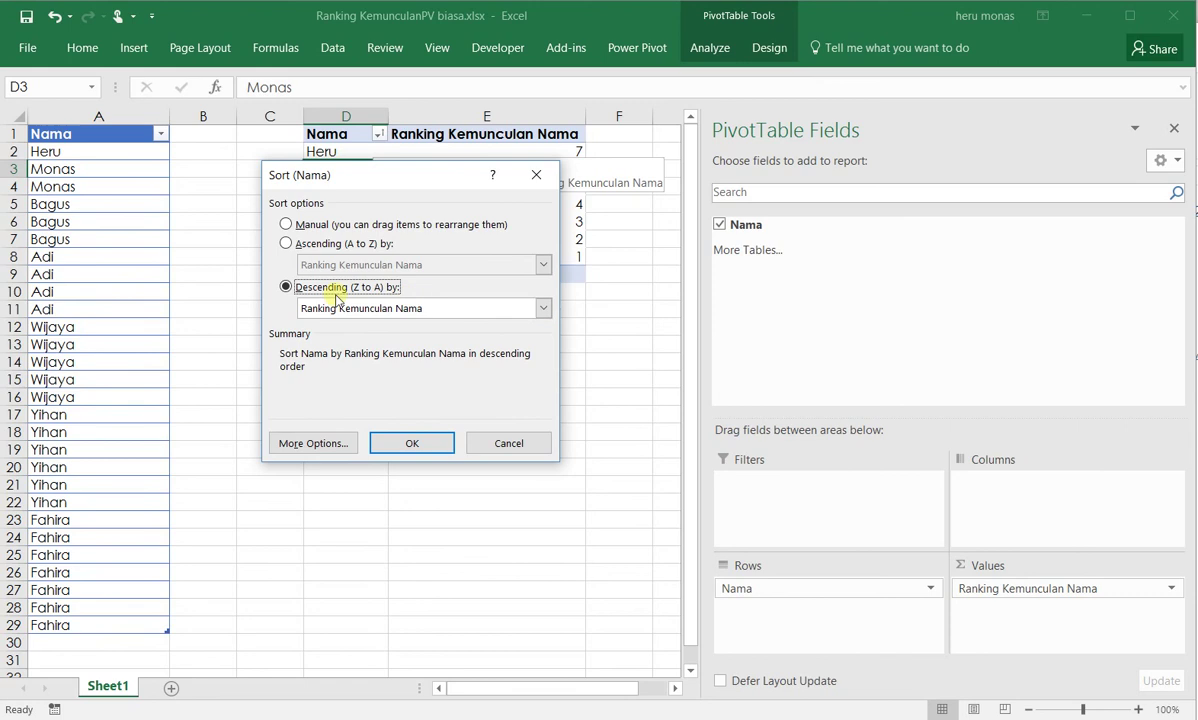
{"action": "left_click", "coordinate": [446, 441]}
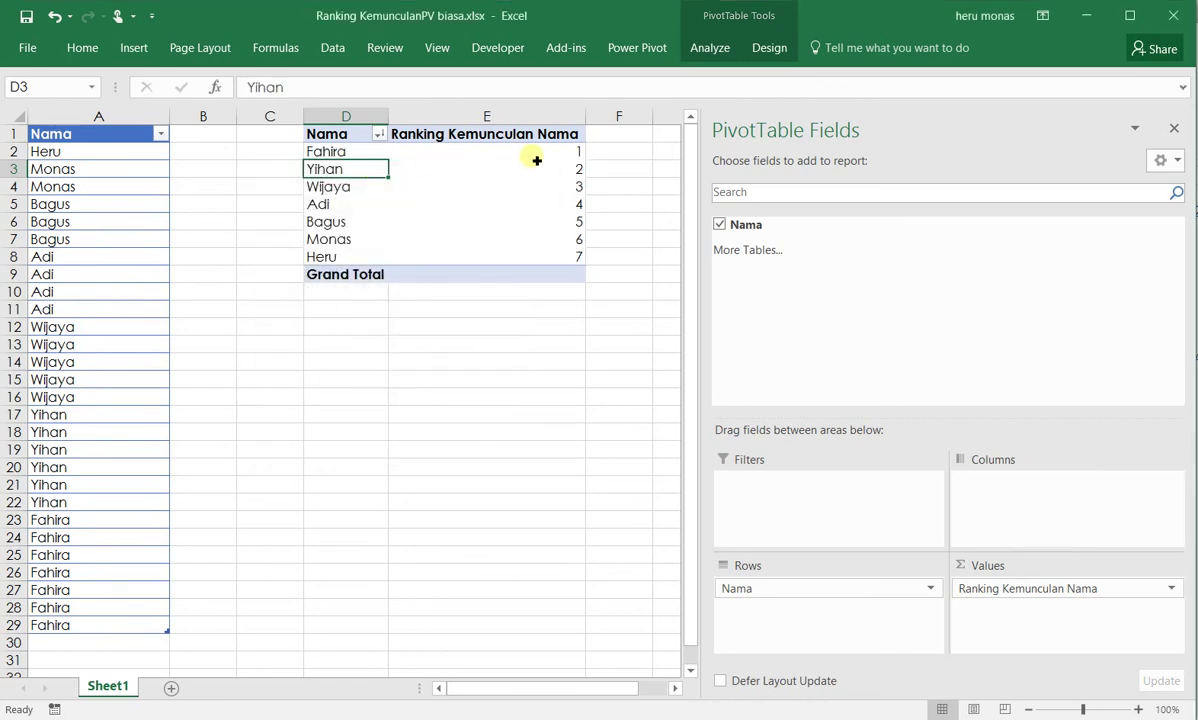